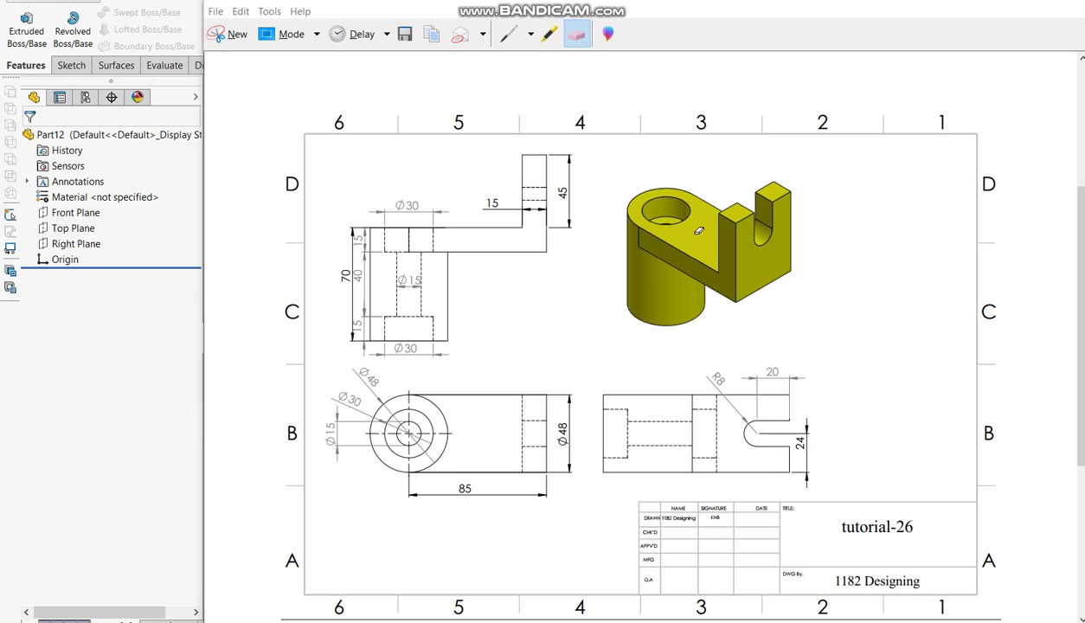
- With the red pen, arrow the cylinder and circle its Ø48 and 70 dimensions, then return to SOLIDWORKS
click(526, 38)
click(535, 58)
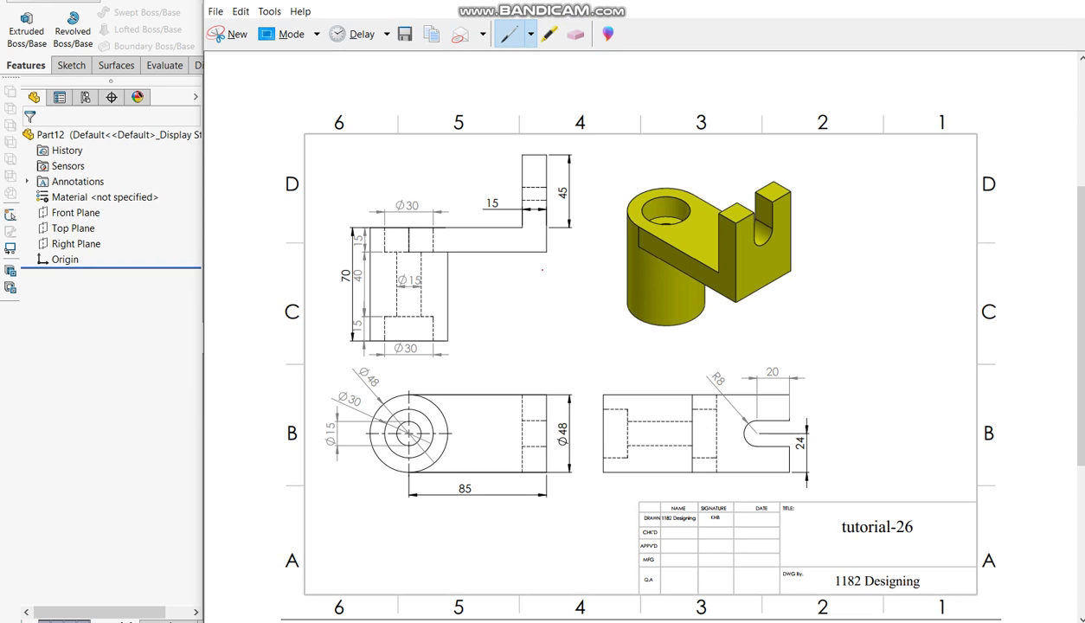
drag(596, 313, 627, 295)
drag(614, 296, 624, 317)
mouse_move(359, 367)
mouse_down()
mouse_move(355, 383)
mouse_move(389, 388)
mouse_move(363, 365)
mouse_up()
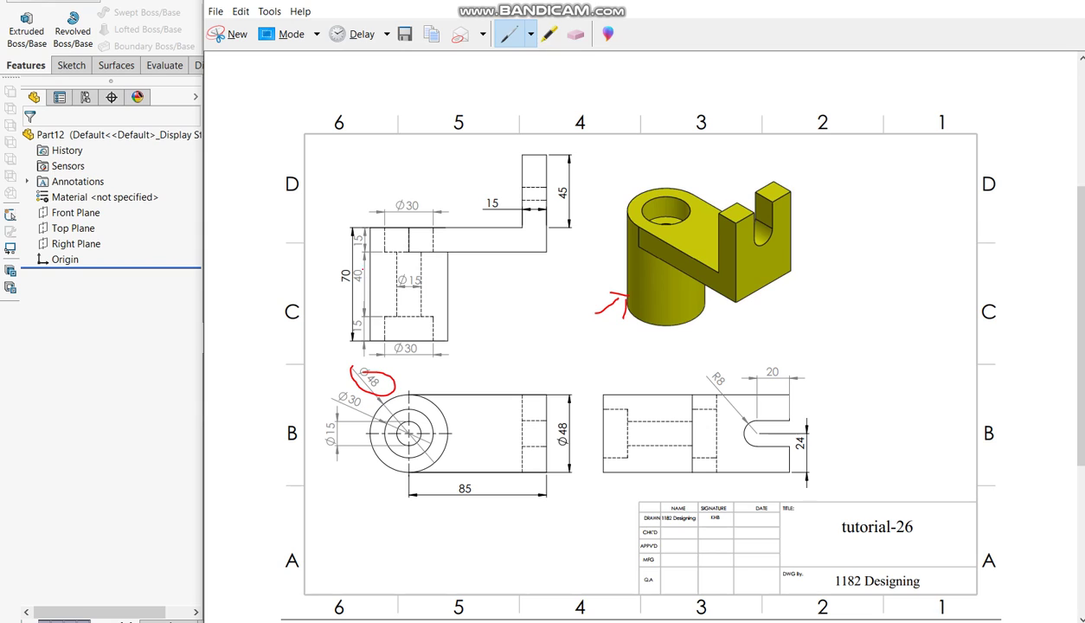
drag(354, 264, 347, 288)
click(100, 372)
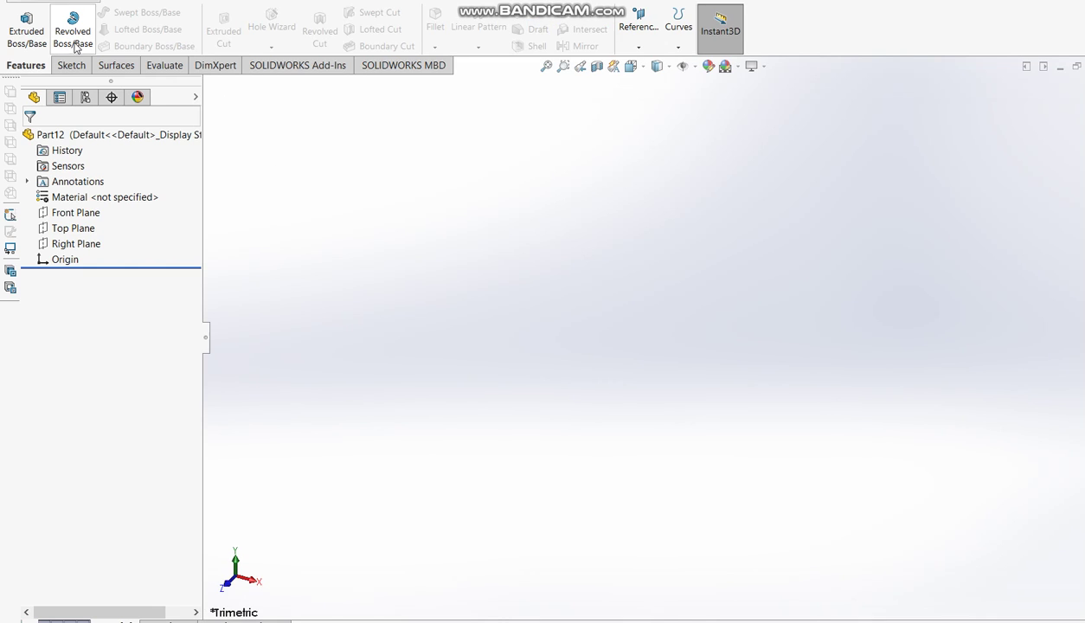
- Start an Extruded Boss on the Top Plane and draw a circle centred on the origin
click(27, 31)
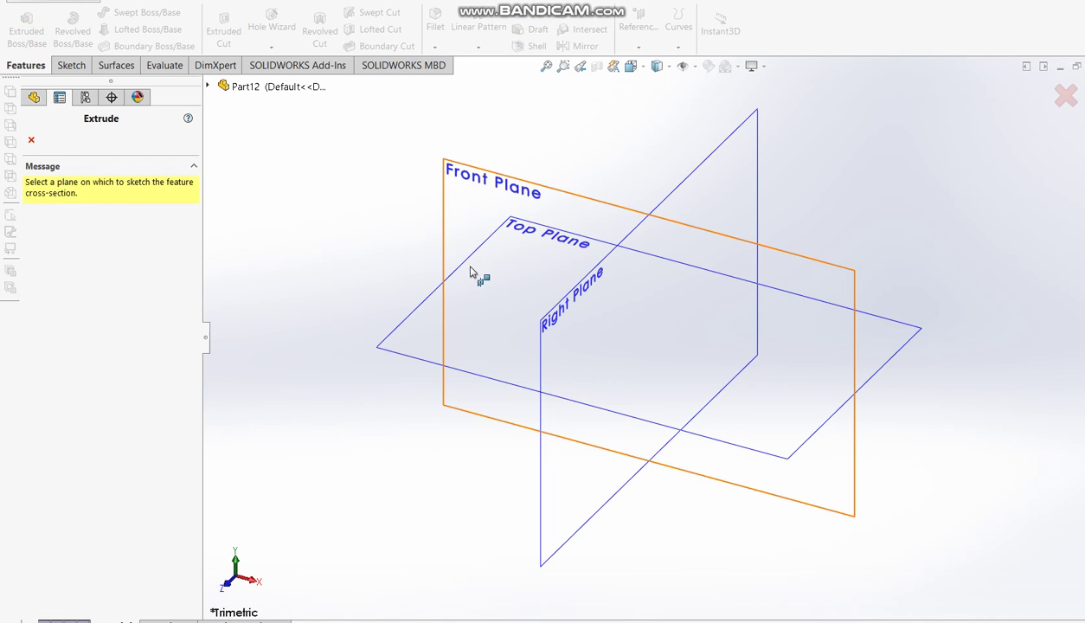
click(418, 336)
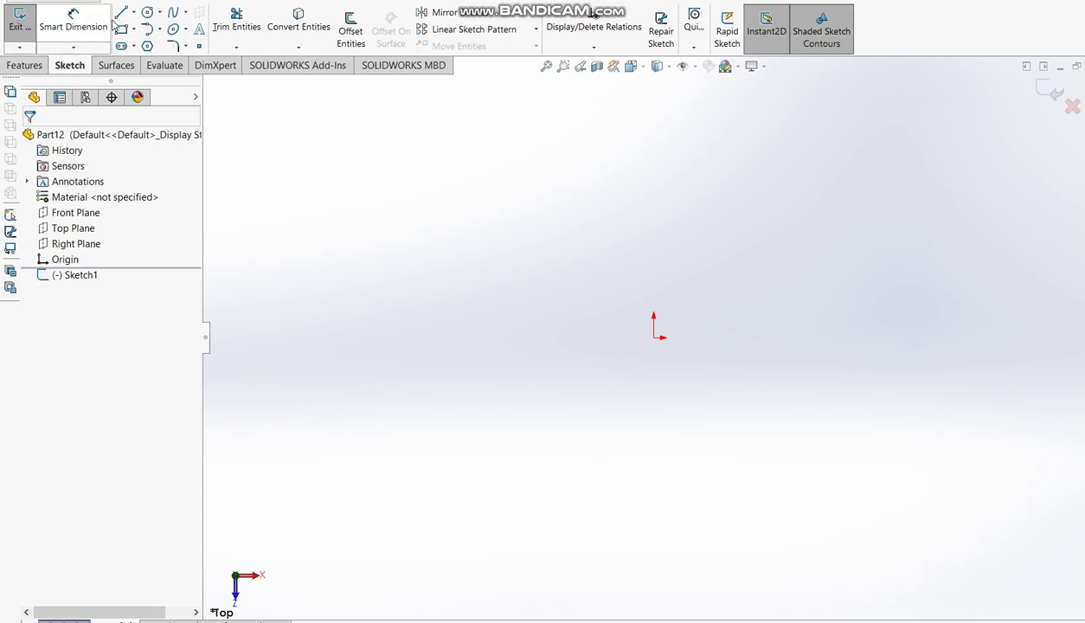
click(148, 14)
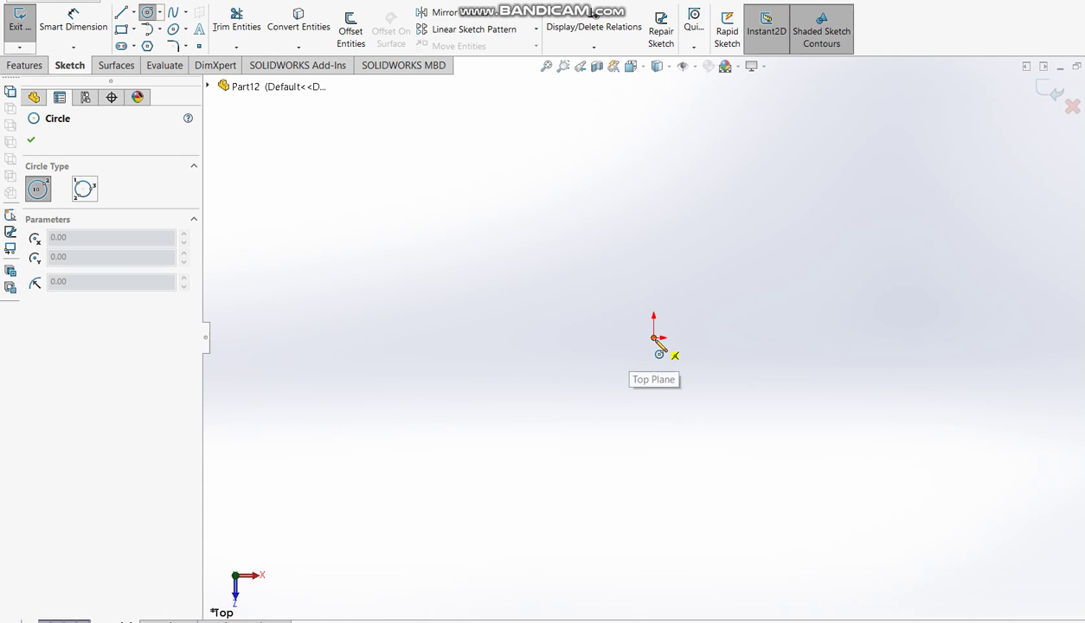
drag(653, 337, 596, 320)
- Dimension the circle's diameter to 48 mm and exit the sketch to preview the extrusion
click(74, 21)
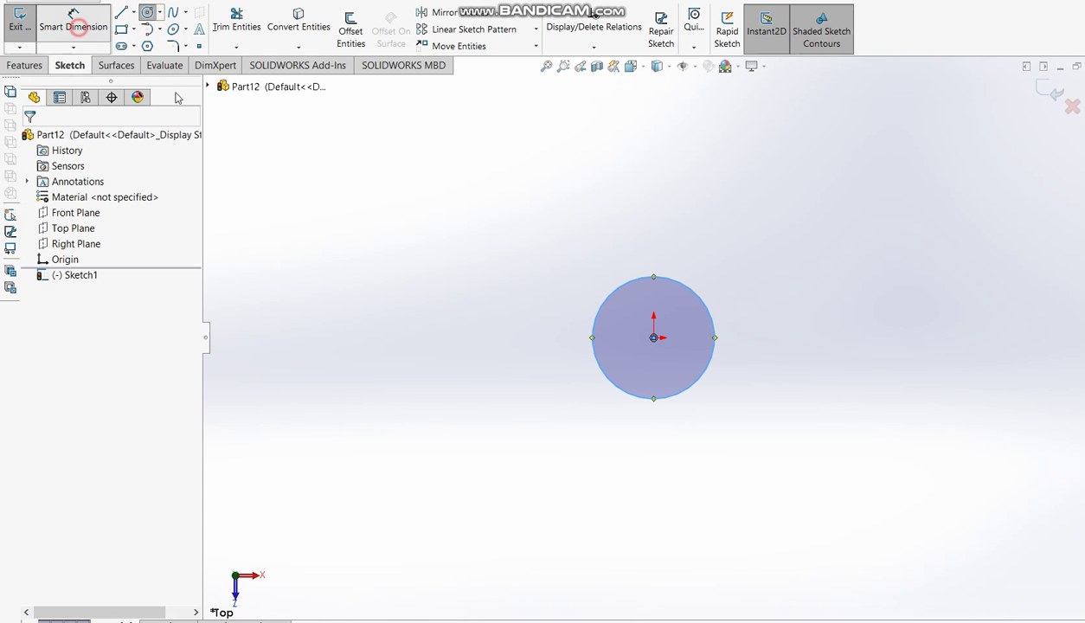
click(712, 316)
click(640, 216)
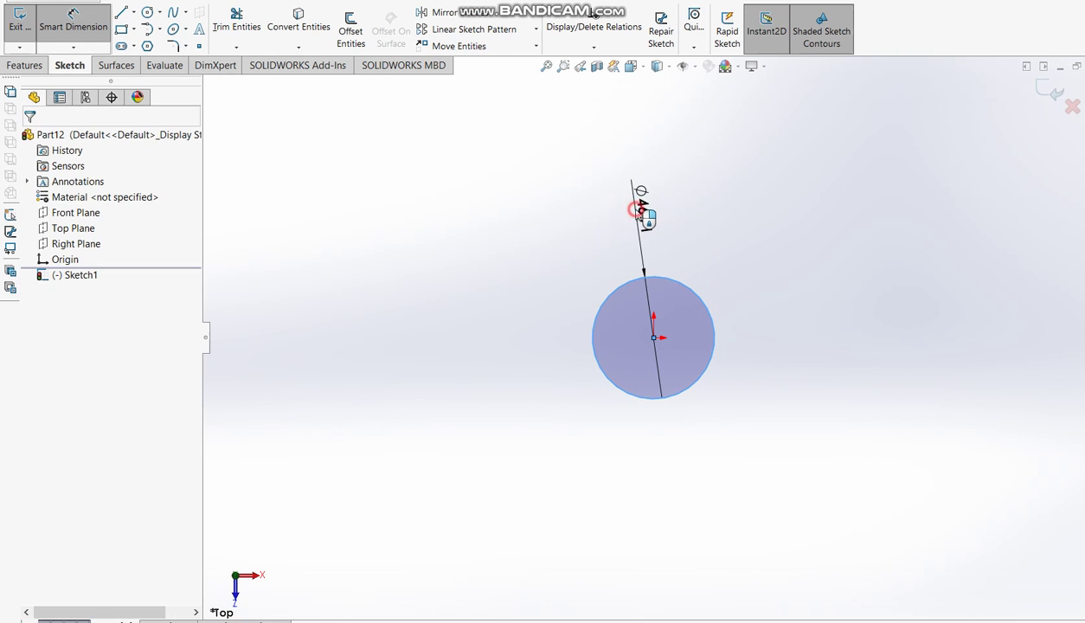
text(48)
key(Return)
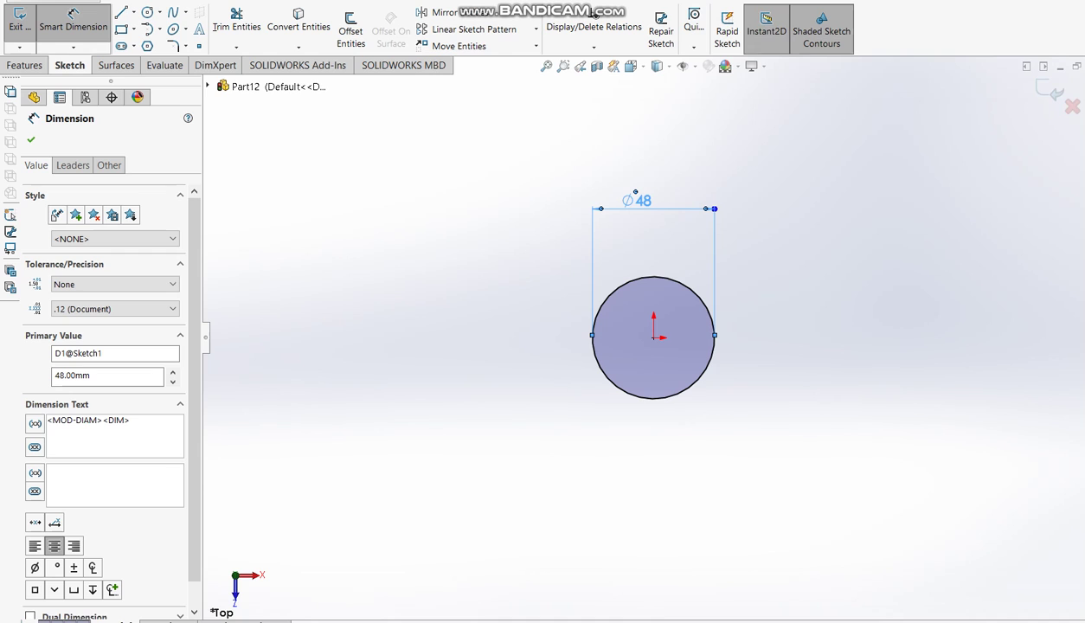
key(Escape)
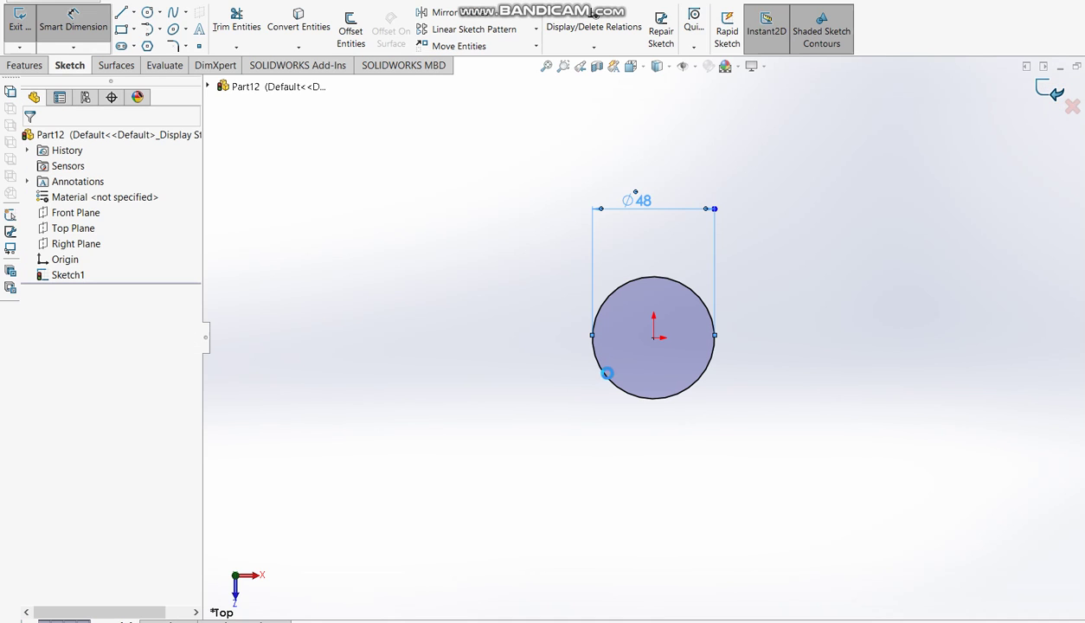
key(e)
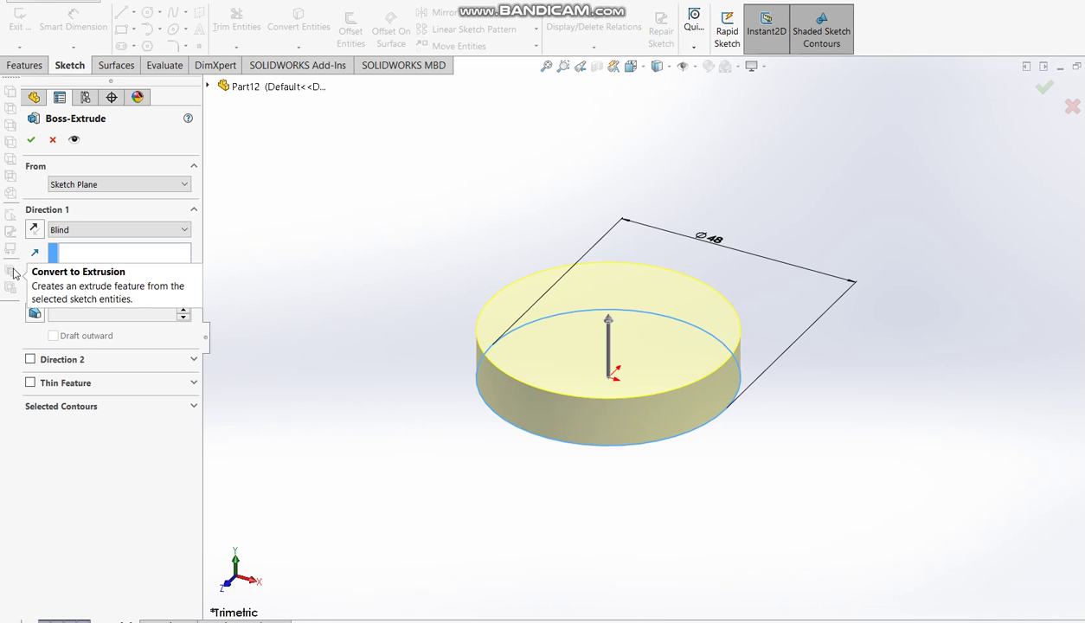
- Extrude the Ø48 circle 70 mm with reversed direction into a cylinder, then bring back the reference drawing
text(70)
key(Return)
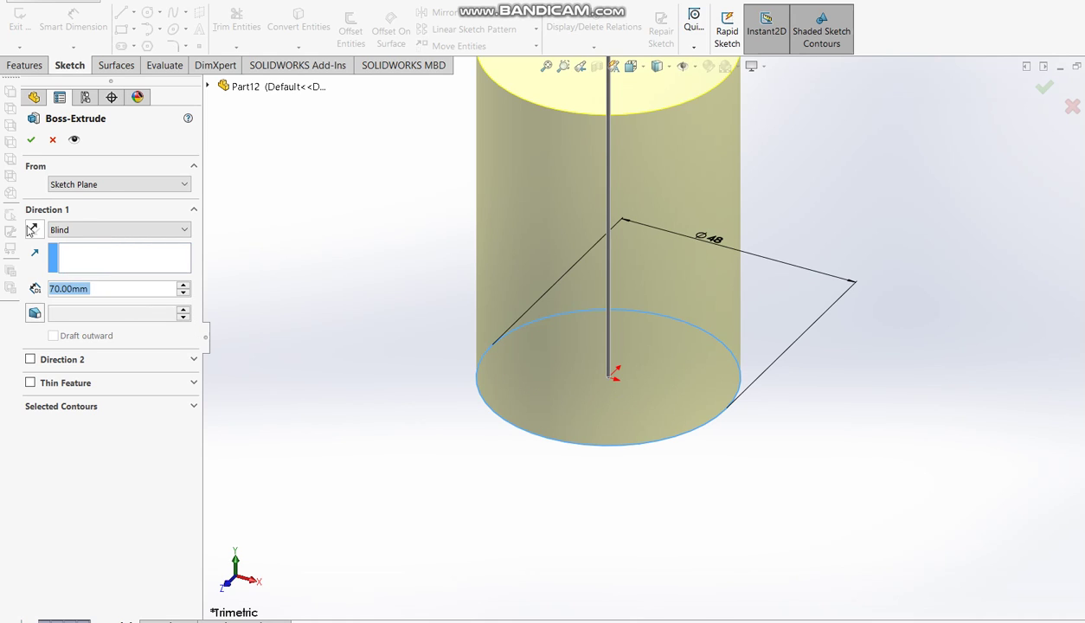
click(31, 230)
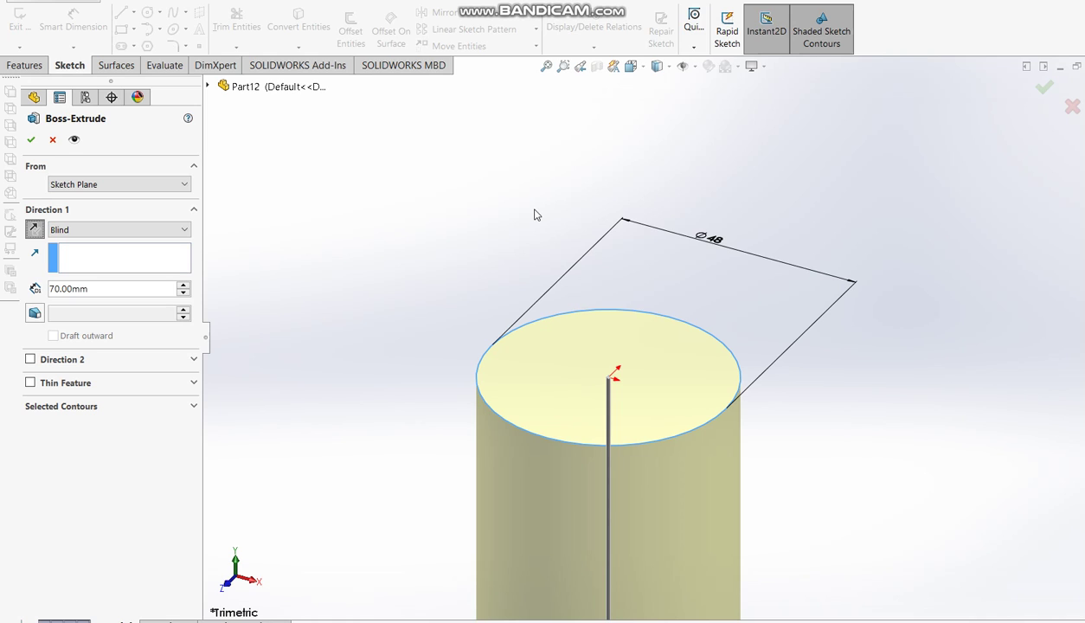
click(1047, 89)
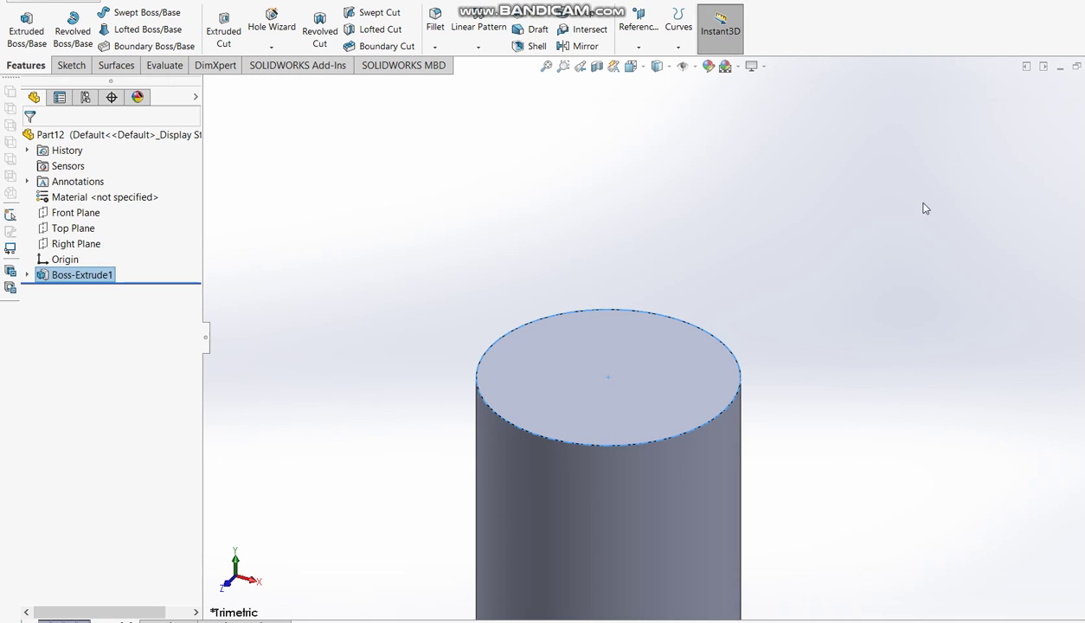
scroll(765, 279, up, 3)
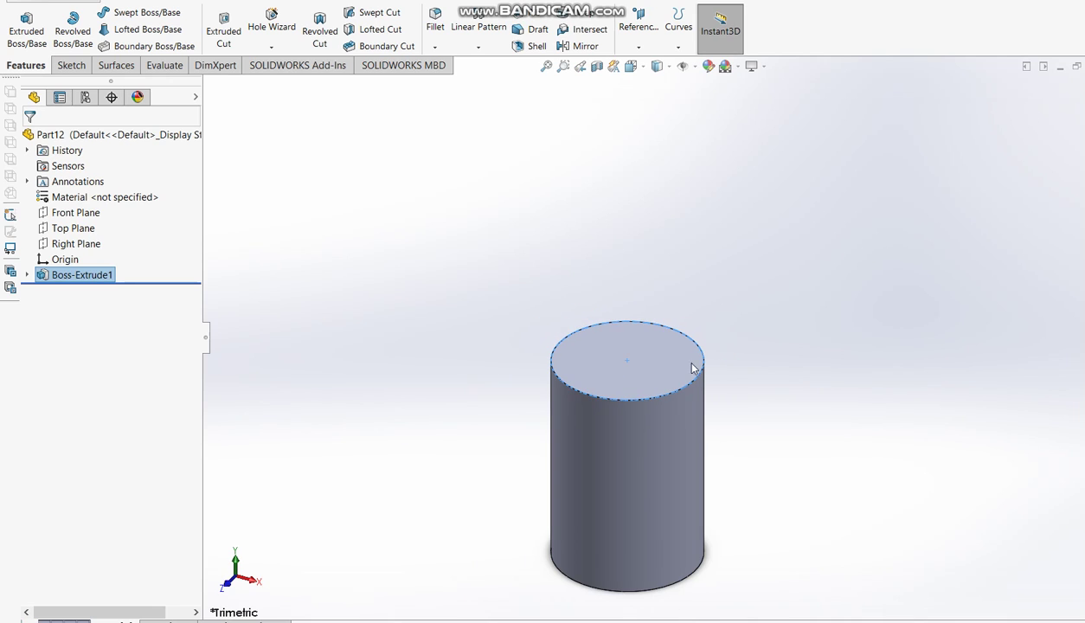
scroll(654, 468, down, 2)
scroll(855, 319, up, 1)
click(855, 319)
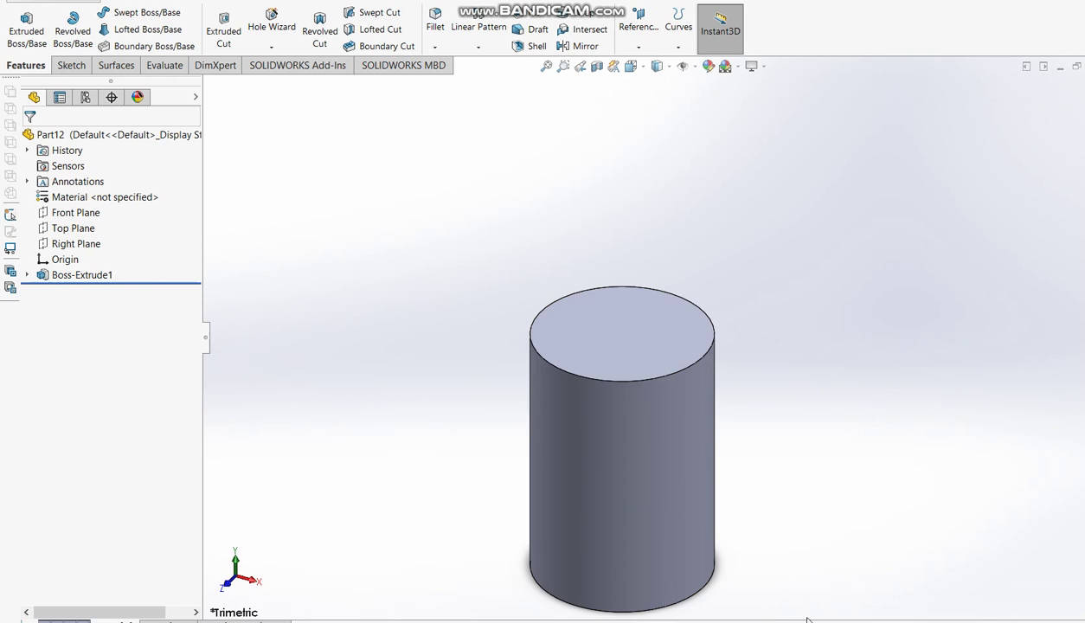
key(alt+Tab)
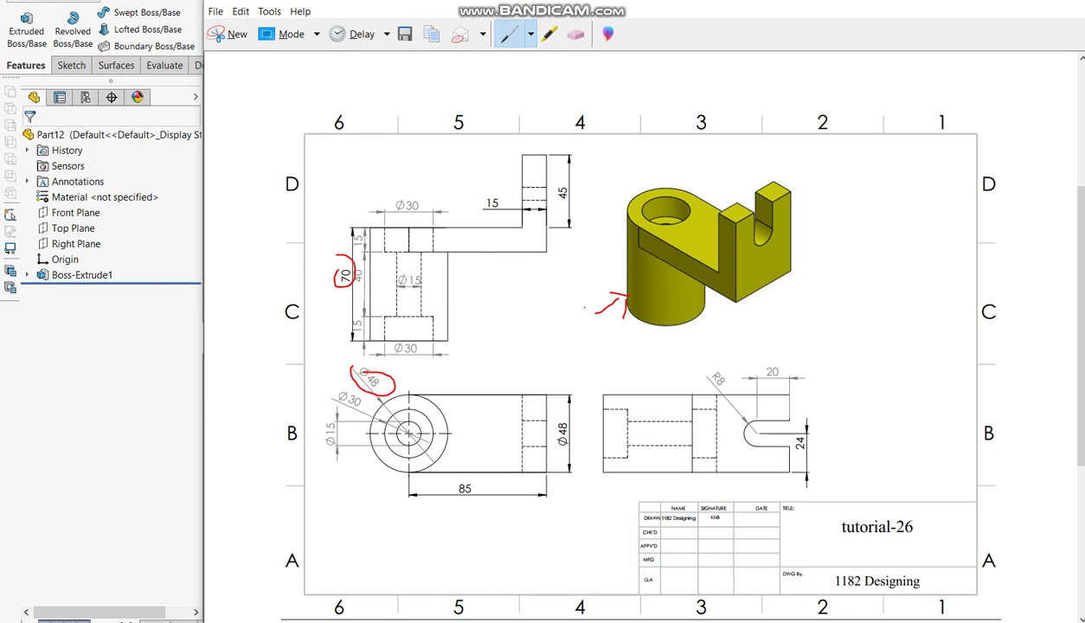
- With the blue pen, arrow the arm and mark the 85 and Ø48 dimensions
click(531, 34)
click(537, 74)
mouse_move(723, 170)
mouse_down()
mouse_move(717, 197)
mouse_move(727, 191)
mouse_up()
drag(432, 484, 441, 472)
mouse_move(555, 440)
mouse_down()
mouse_move(565, 397)
mouse_move(557, 432)
mouse_move(538, 393)
mouse_up()
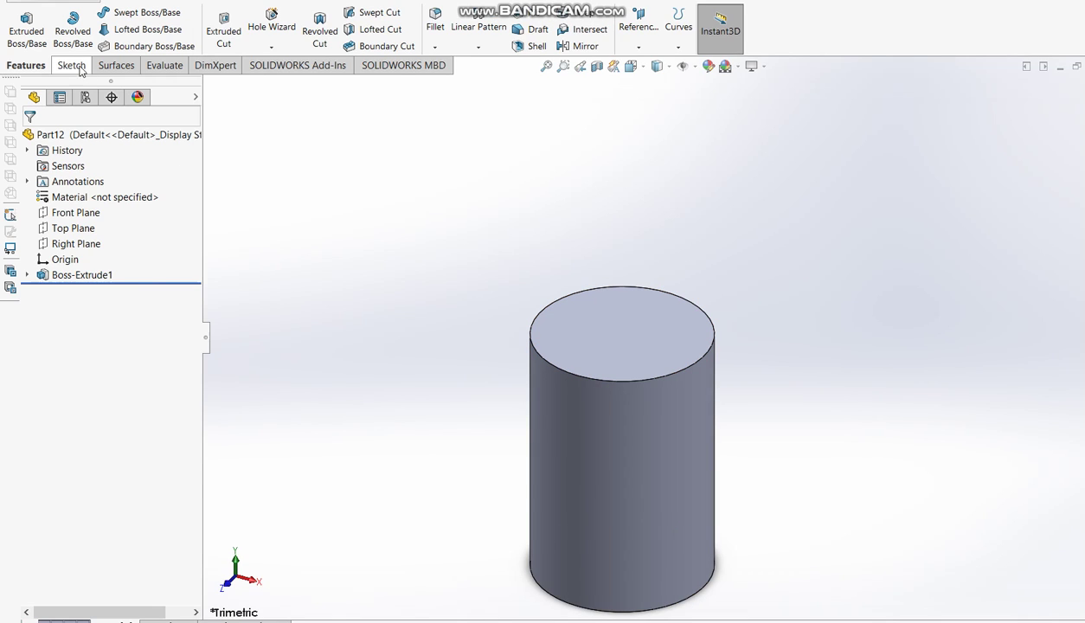
- Start a boss on the cylinder's top face and draw a rectangular arm profile from the circle
click(26, 36)
click(595, 353)
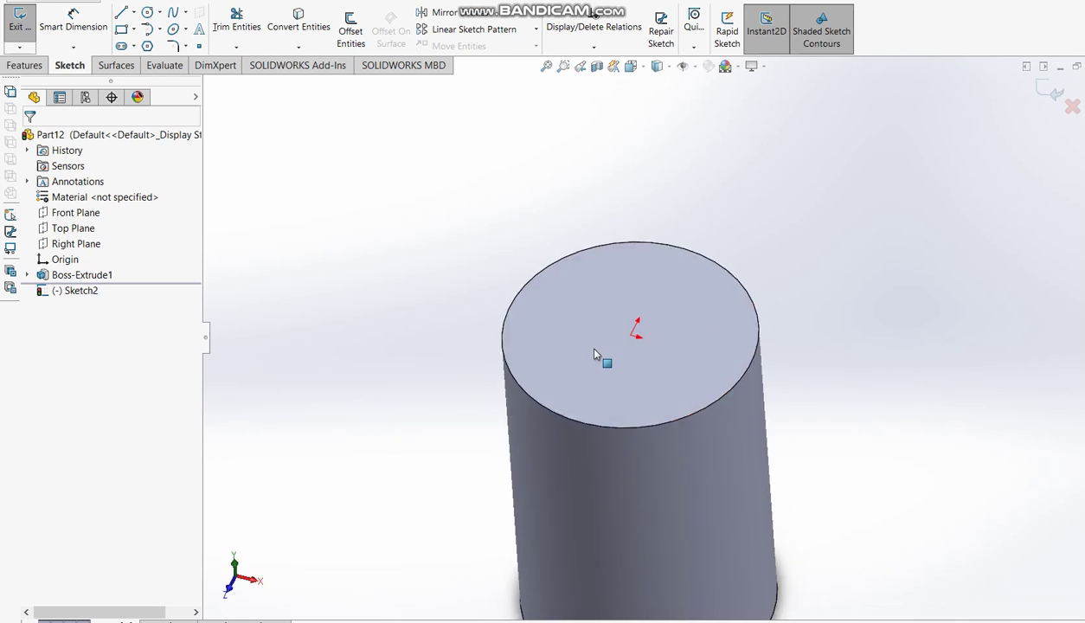
click(126, 15)
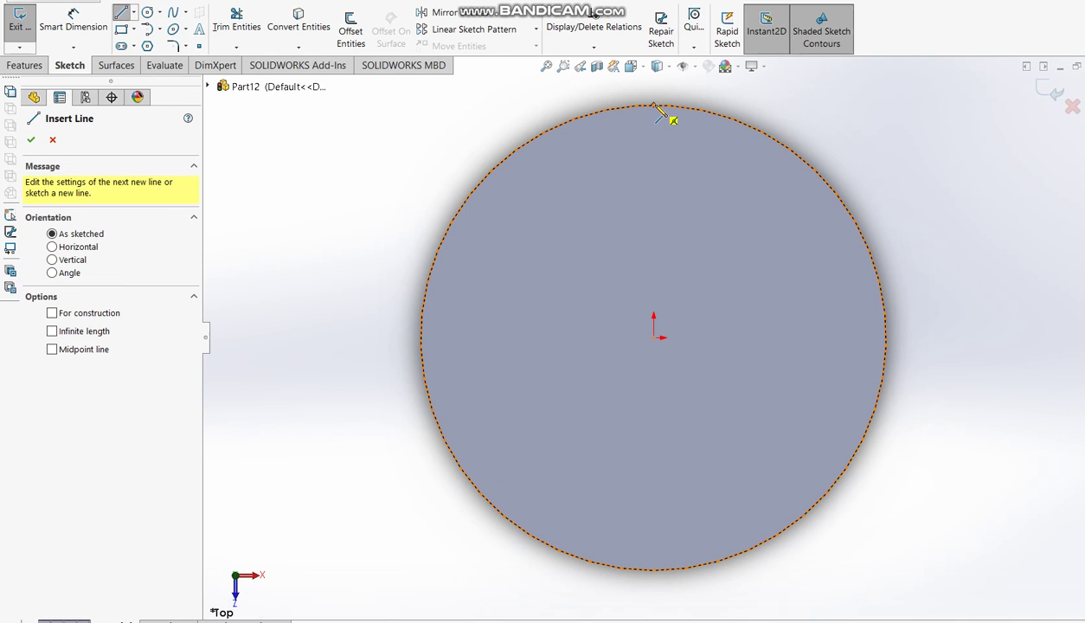
click(653, 105)
scroll(820, 172, up, 2)
scroll(809, 166, up, 2)
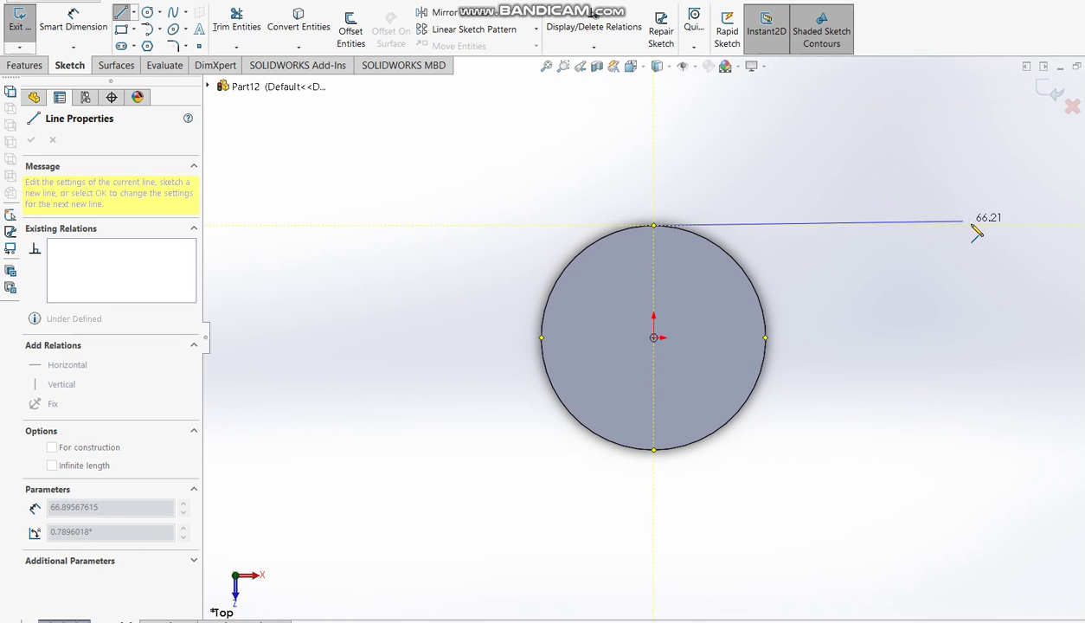
click(1007, 226)
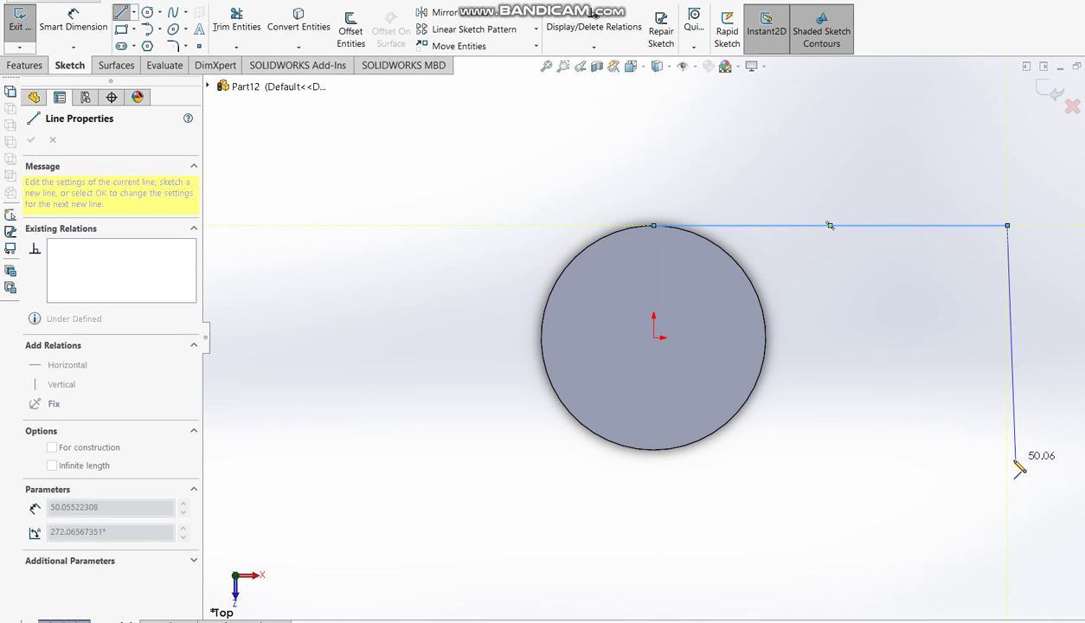
click(1007, 449)
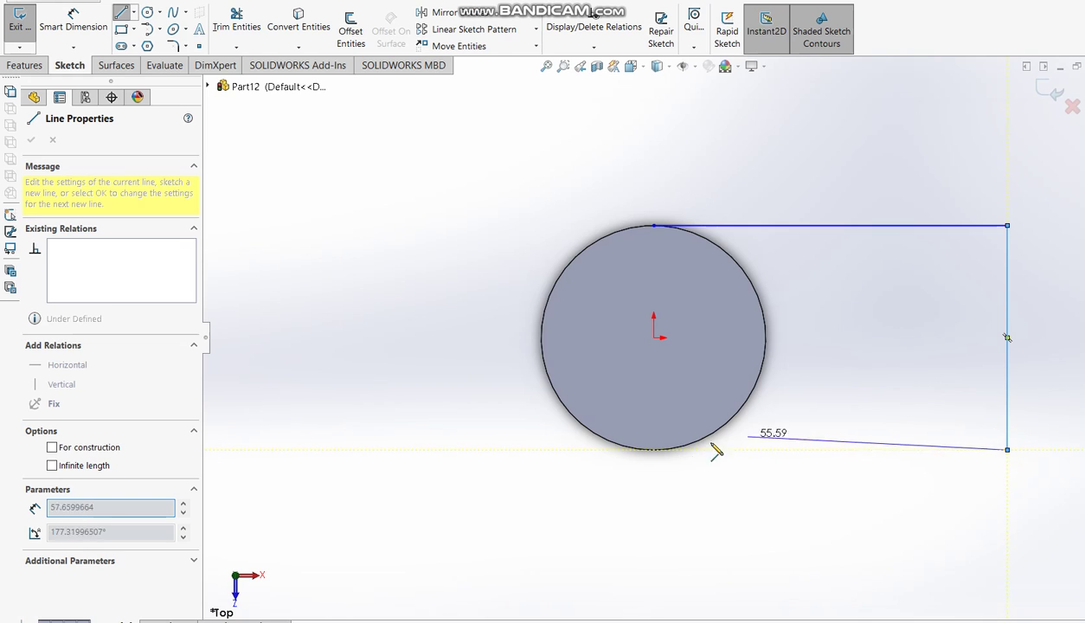
click(654, 450)
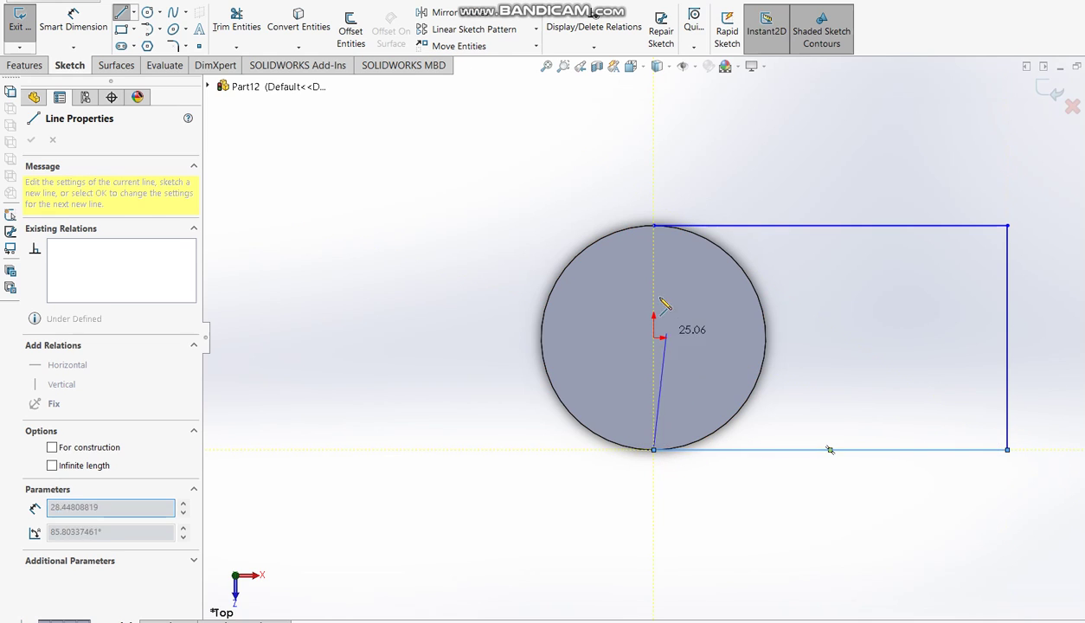
click(654, 226)
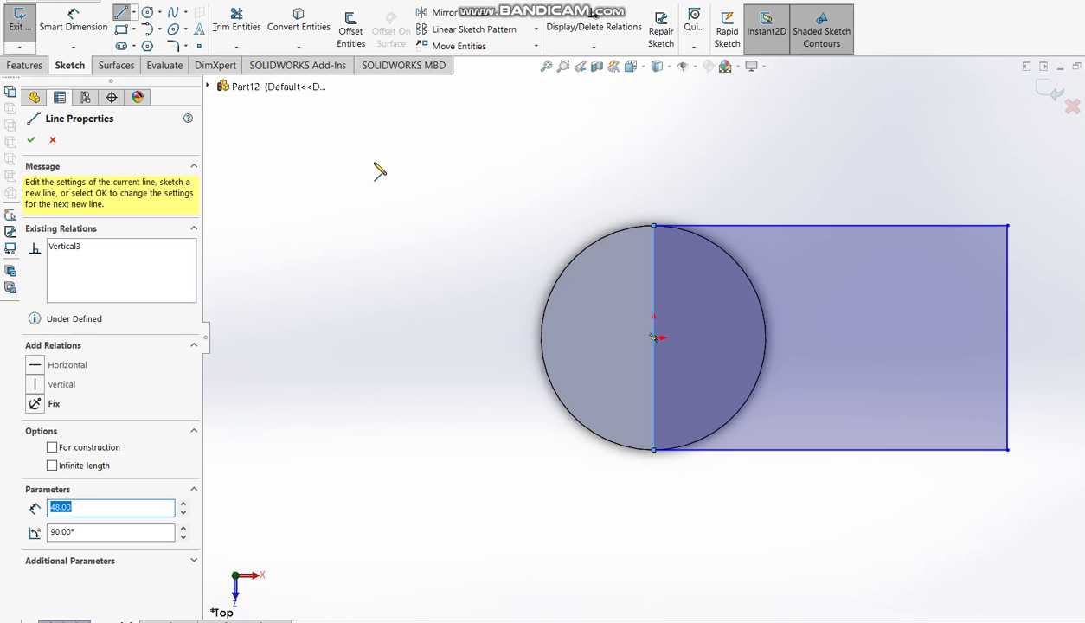
- Dimension the rectangle 85 mm long and 48 mm high, then begin the extrusion and view the drawing
click(87, 26)
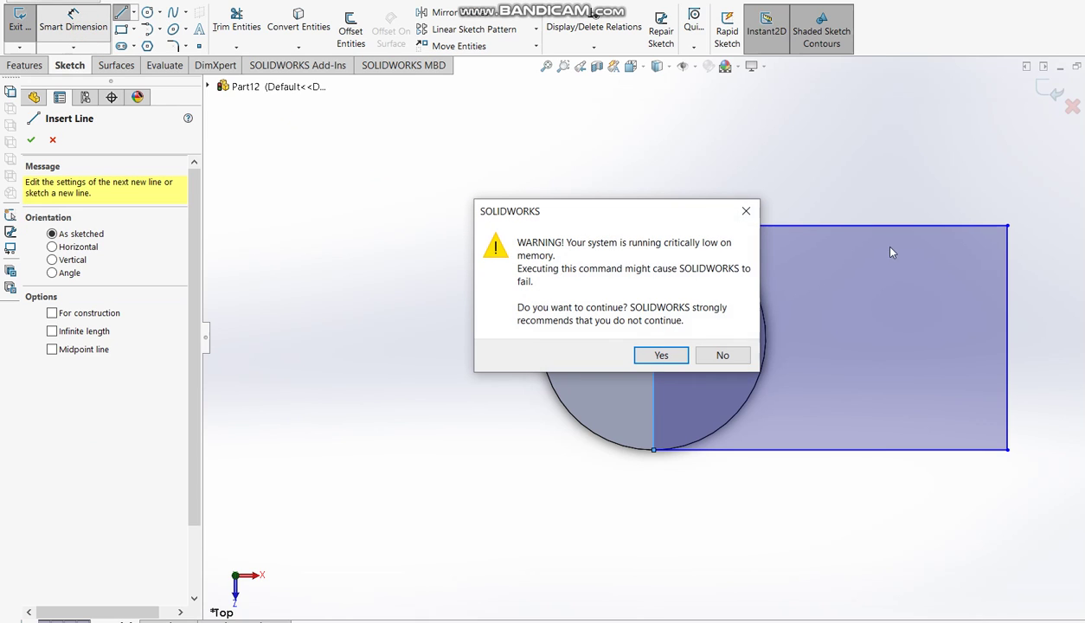
click(660, 354)
click(863, 225)
click(849, 176)
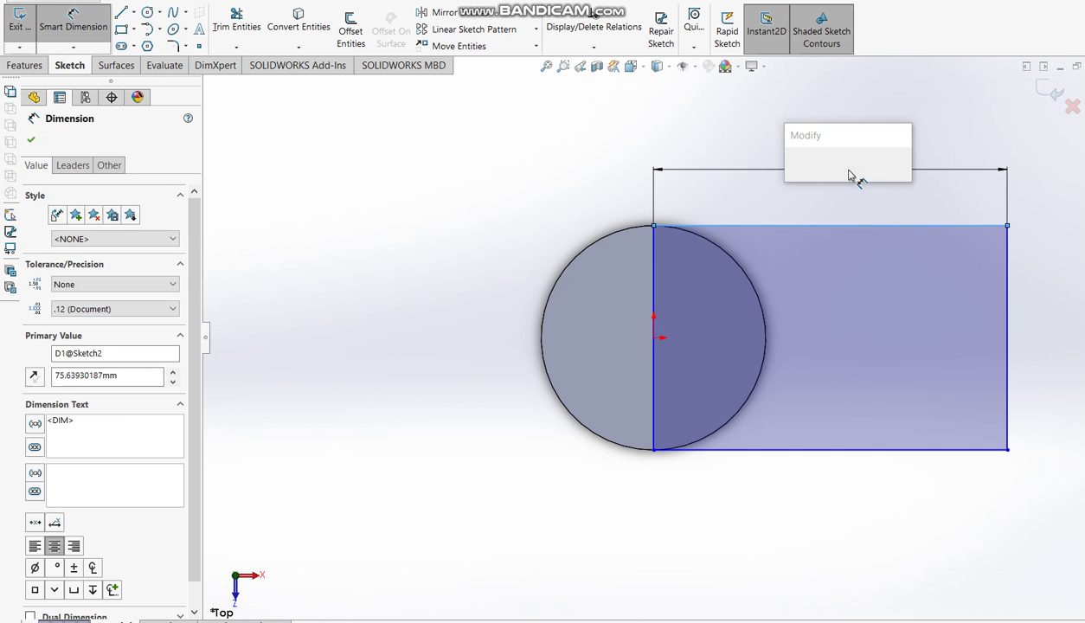
text(85)
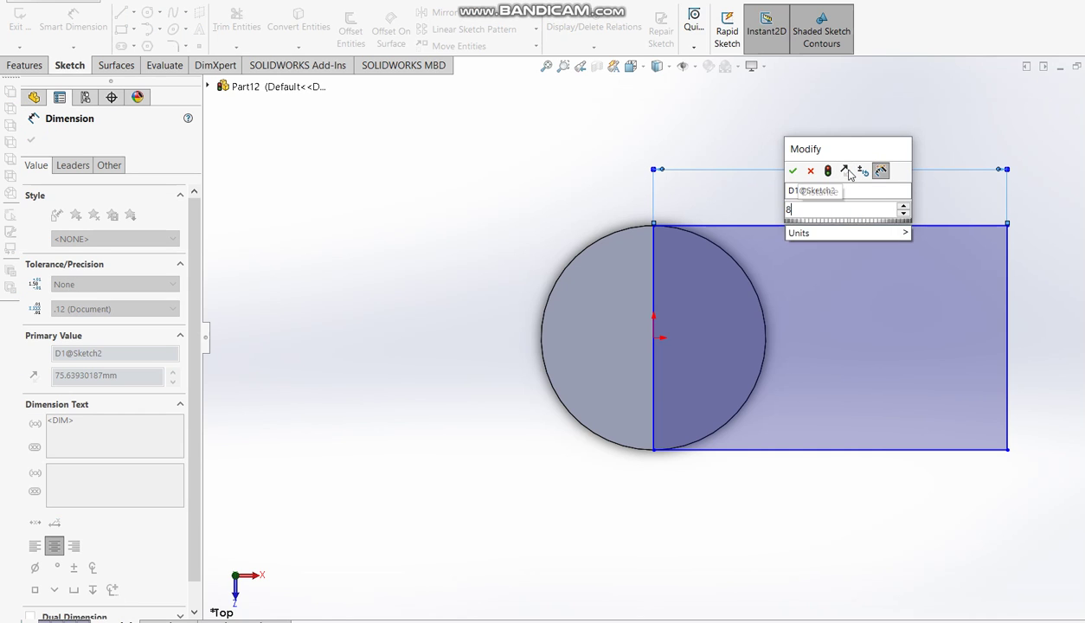
key(Return)
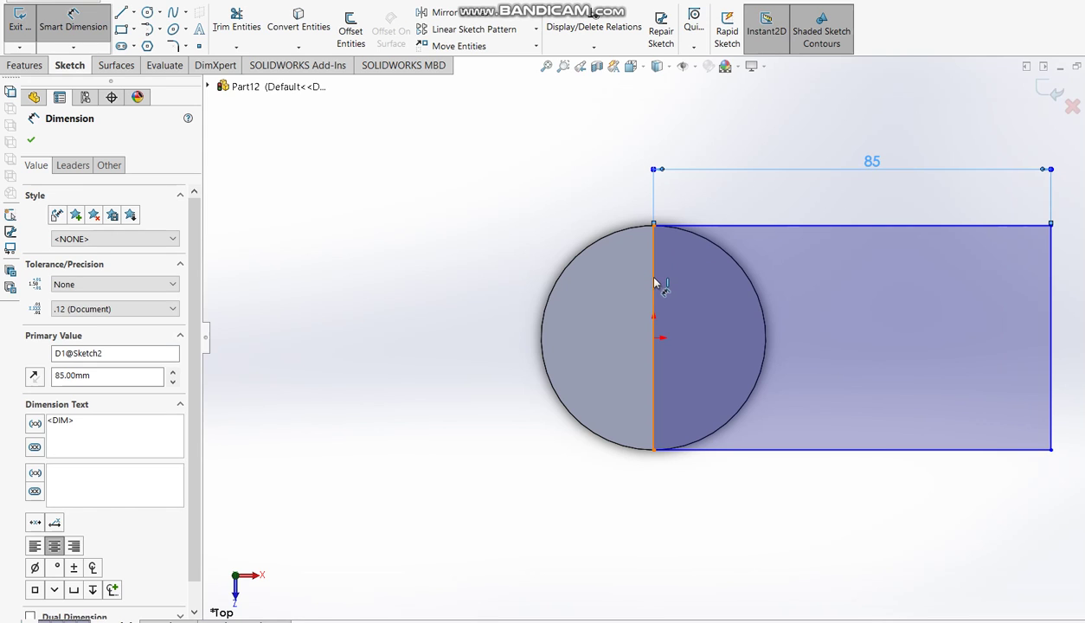
click(654, 284)
click(478, 303)
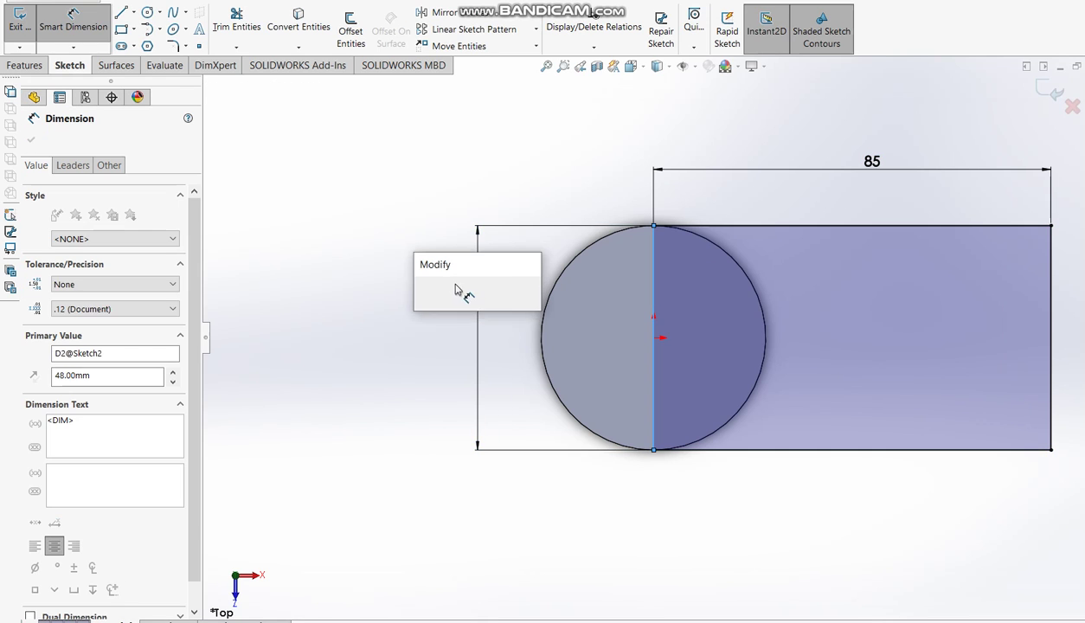
click(420, 301)
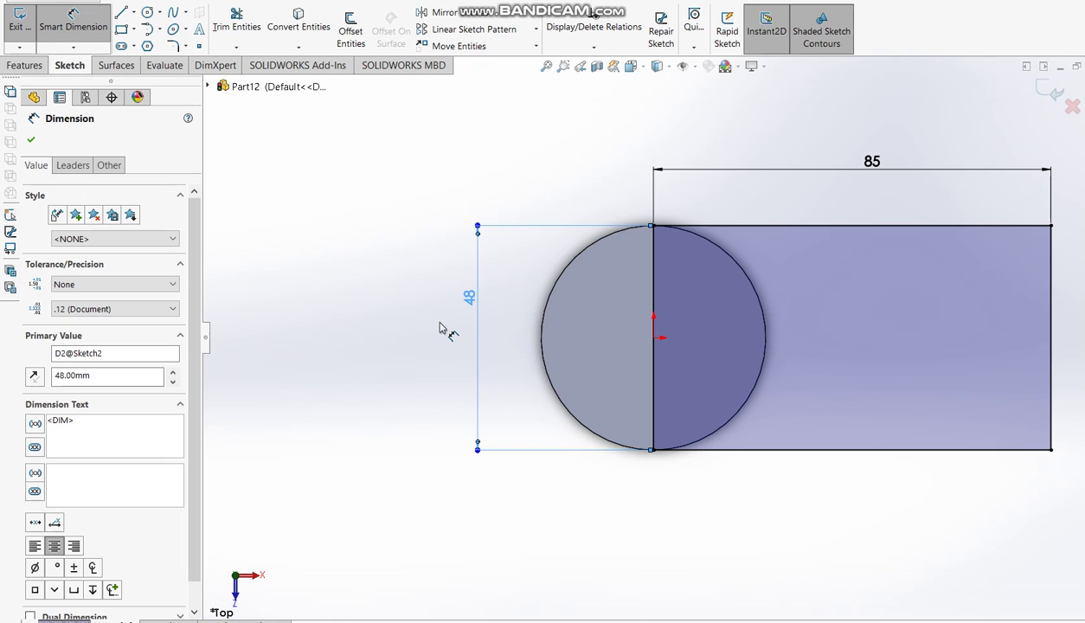
click(1047, 91)
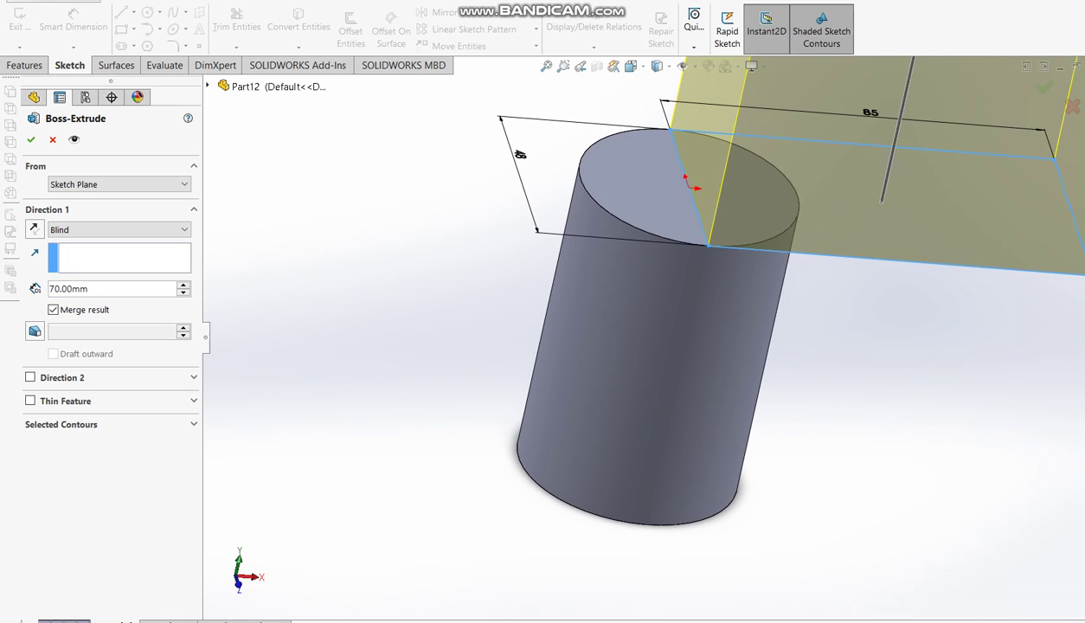
key(alt+Tab)
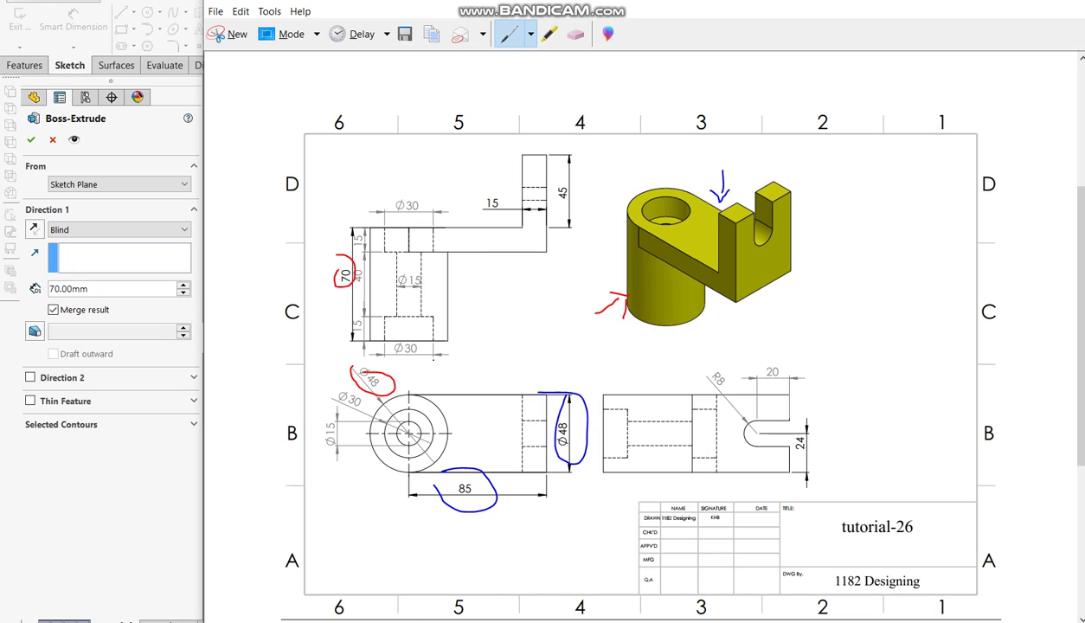
- Circle the 15 dimension on the drawing, then extrude the arm 15 mm in the reversed direction
drag(360, 222, 357, 222)
key(alt+Tab)
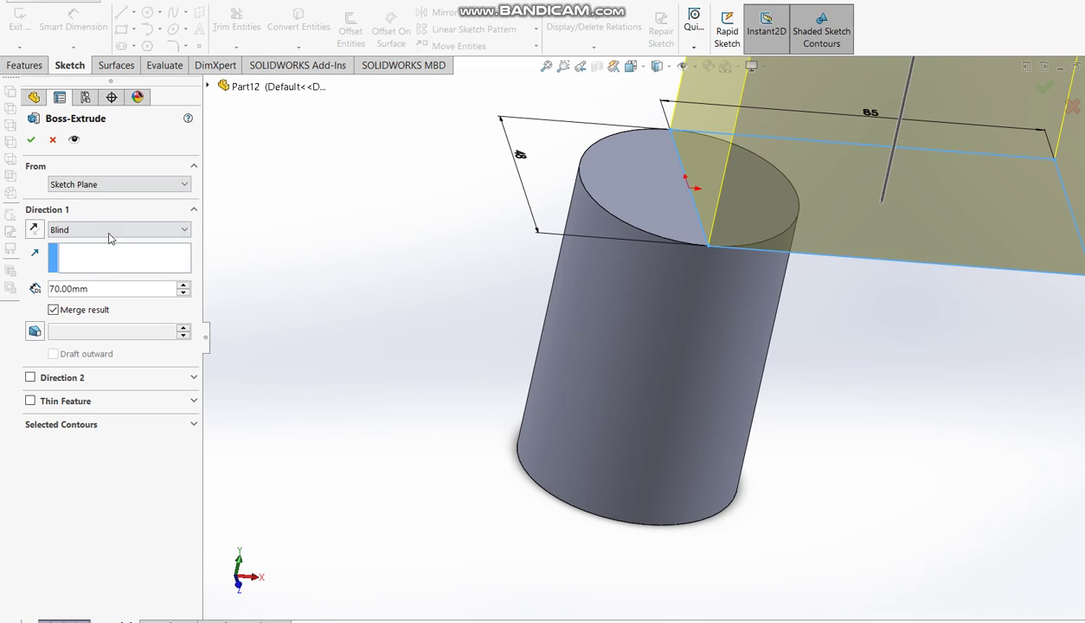
click(109, 287)
double_click(109, 287)
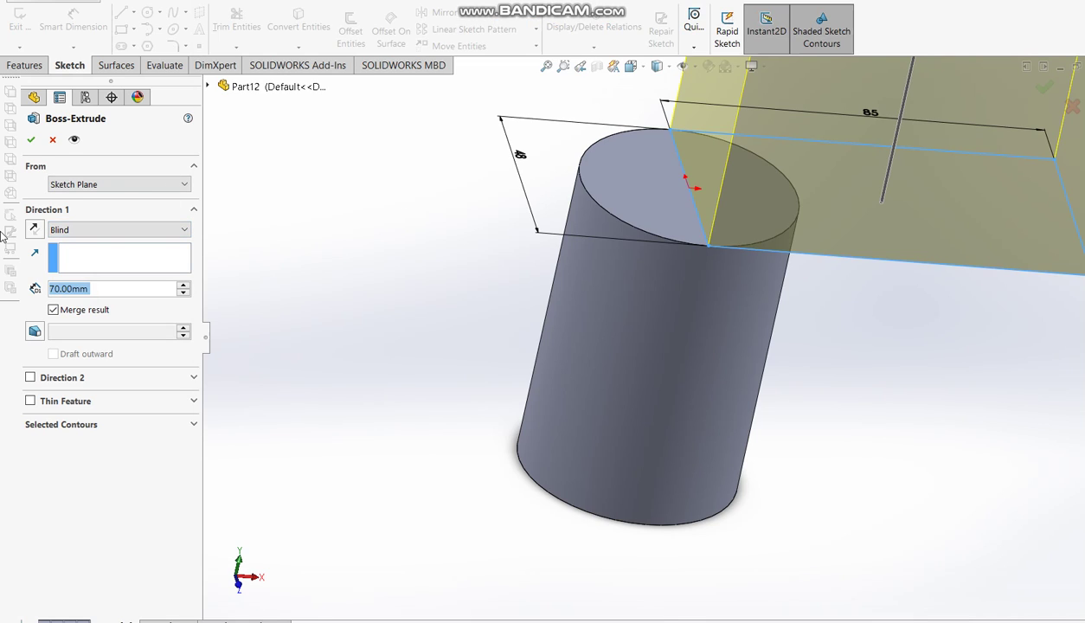
text(15)
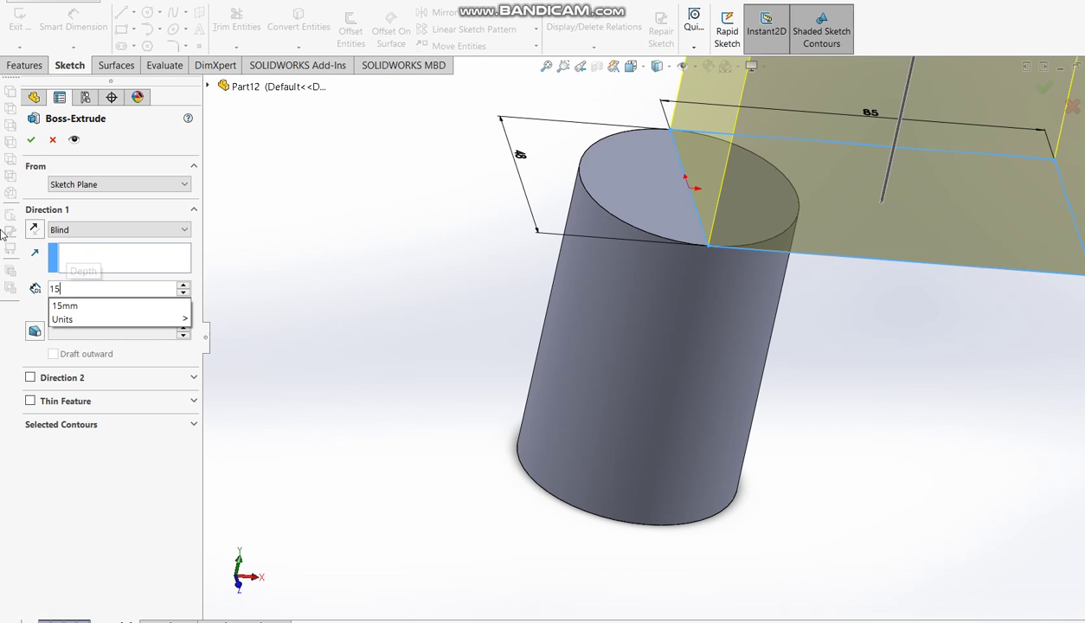
key(Return)
click(35, 230)
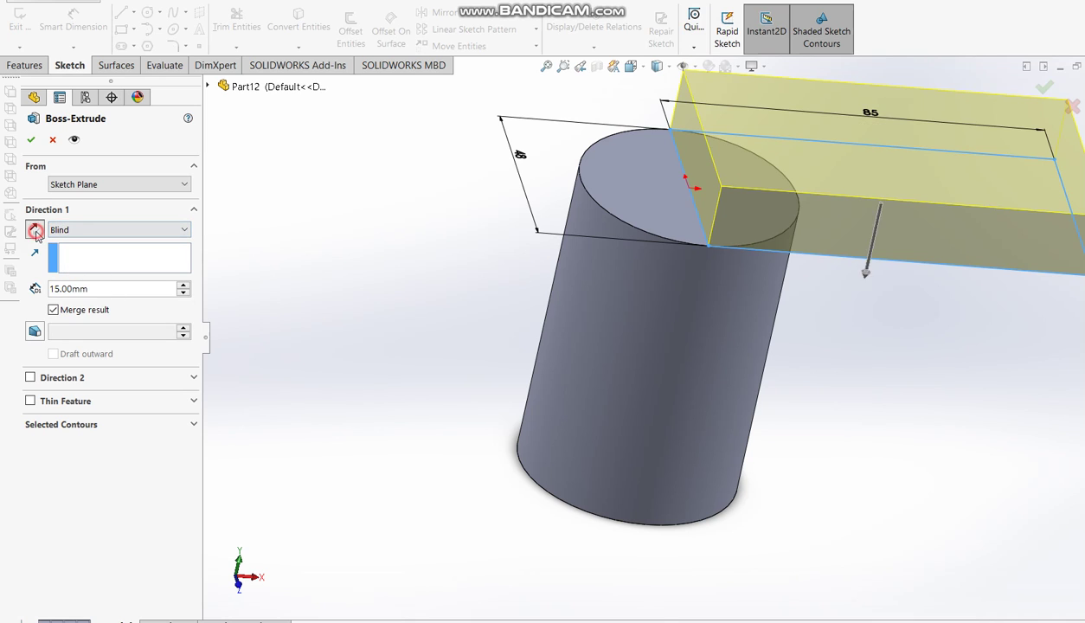
click(1044, 86)
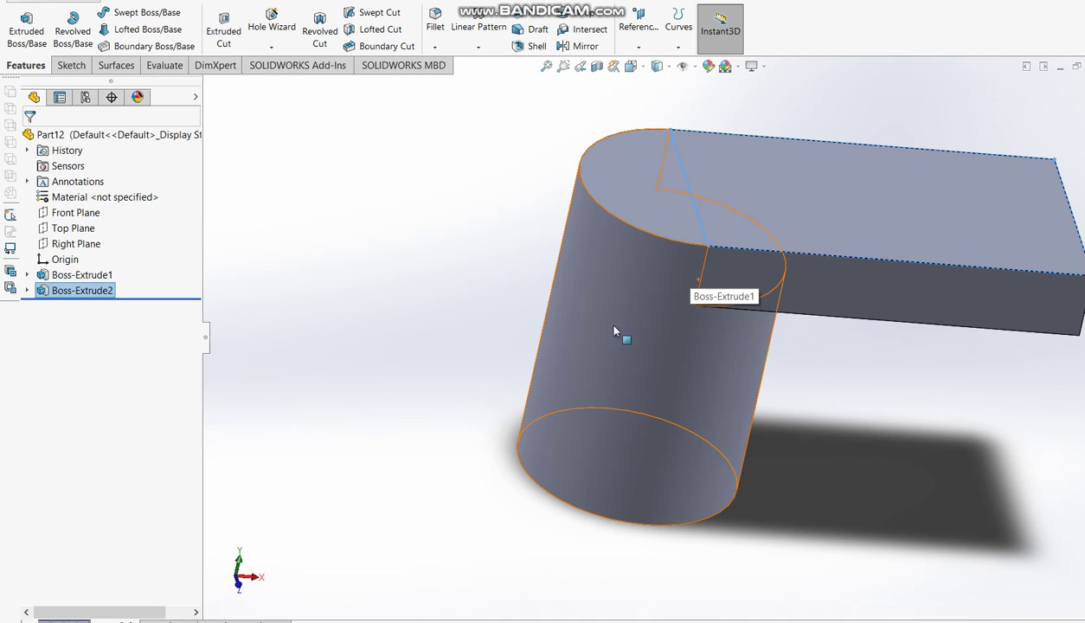
- Clear the model selection and return to the reference drawing's pen colour choices
scroll(640, 368, up, 2)
click(487, 364)
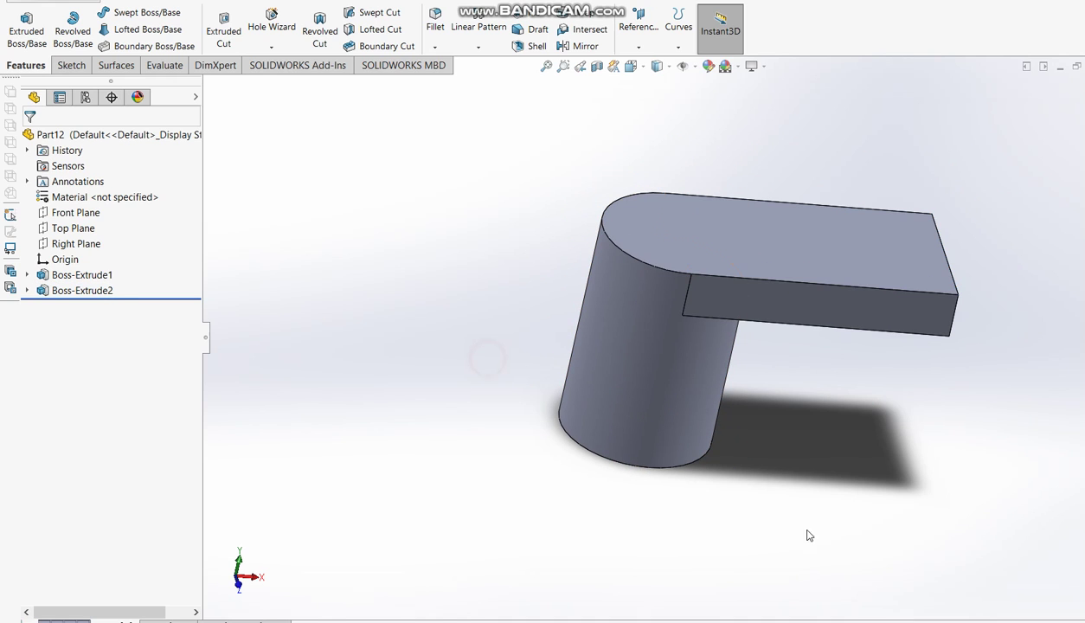
key(alt+Tab)
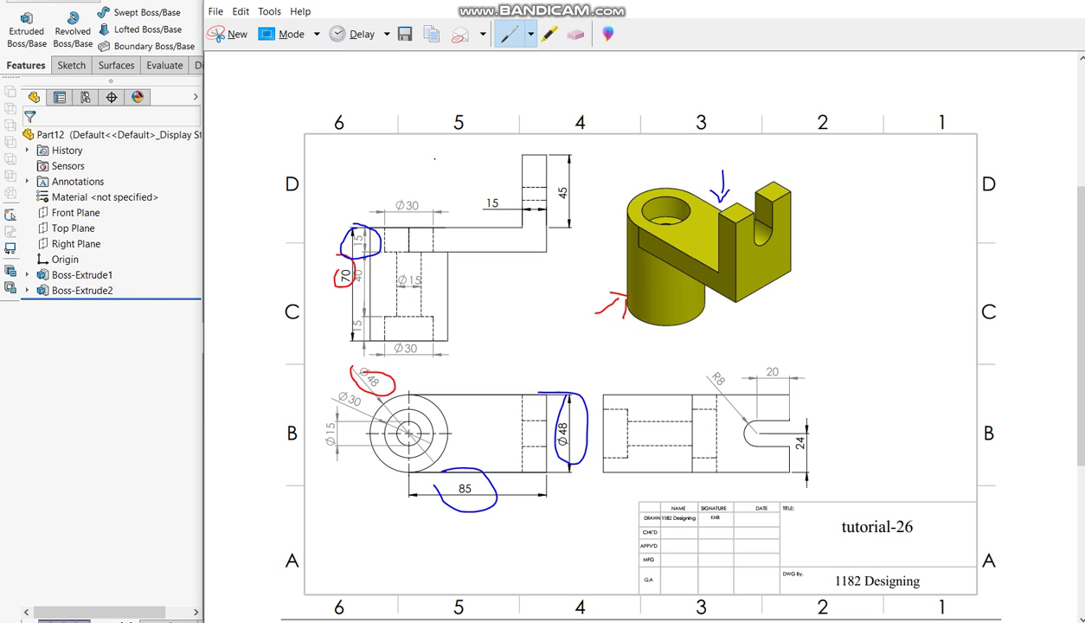
click(531, 34)
- With the black pen, arrow the slotted upright block and circle its 45 and 15 dimensions
click(532, 89)
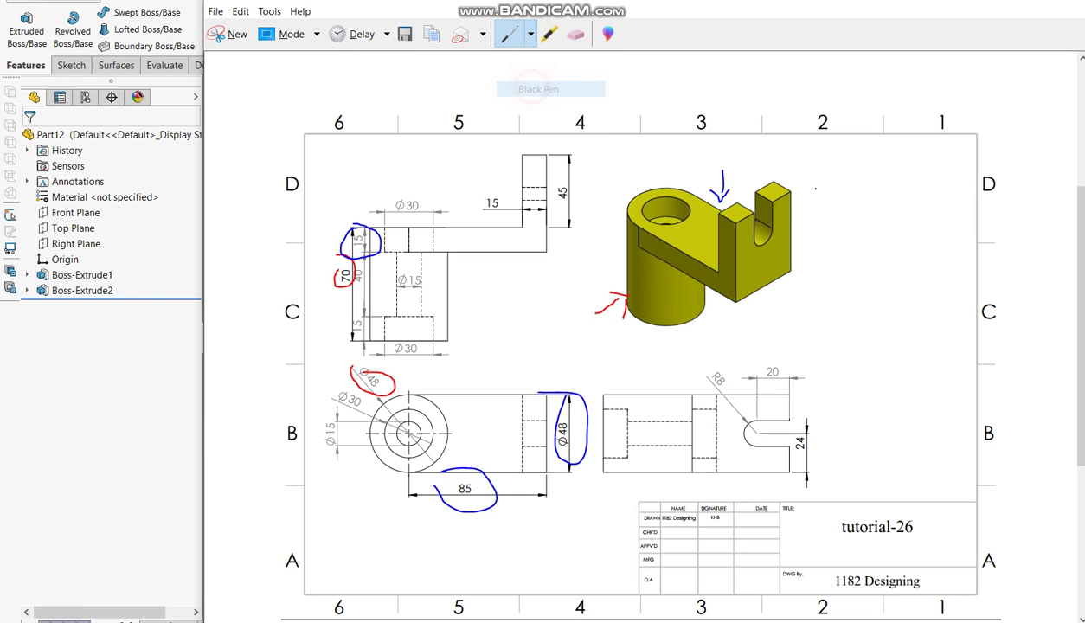
mouse_move(835, 190)
mouse_down()
mouse_move(794, 209)
mouse_move(826, 211)
mouse_up()
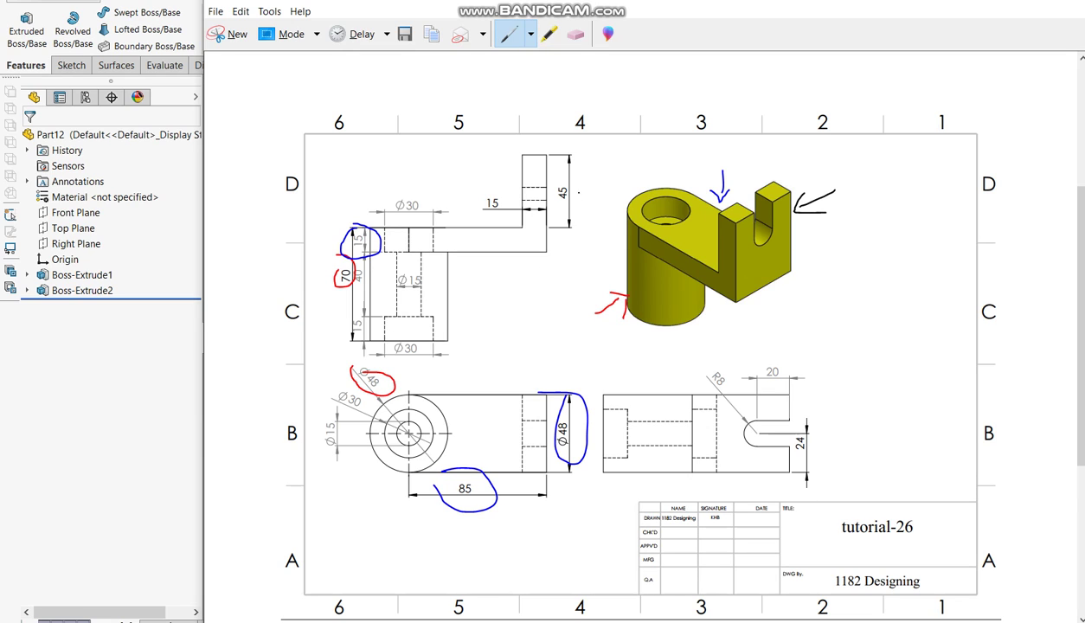
drag(556, 164, 555, 171)
drag(490, 188, 513, 203)
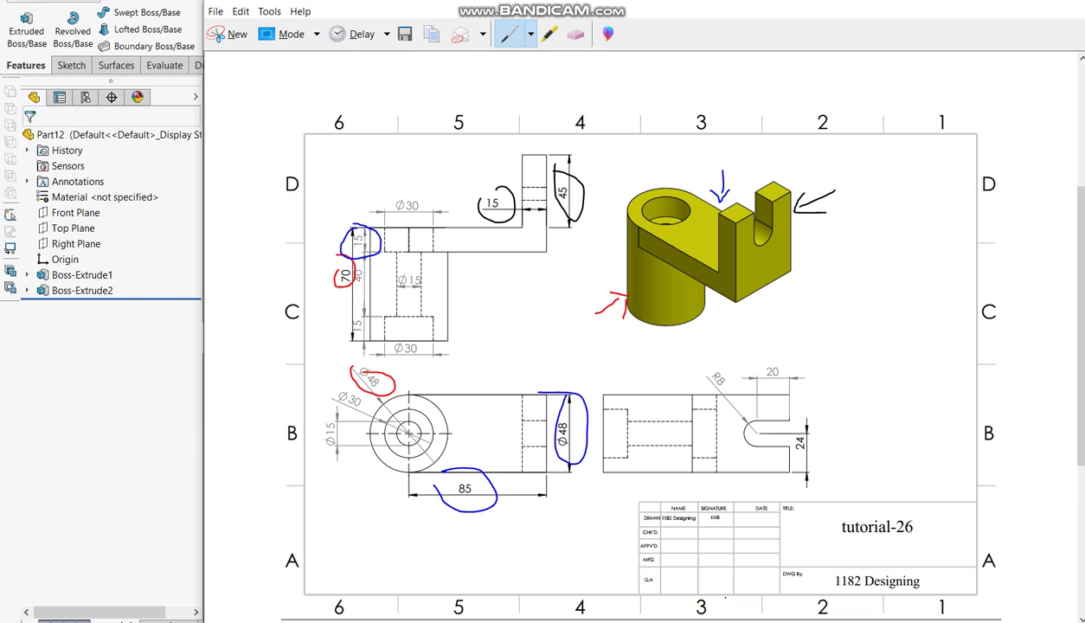
key(alt+Tab)
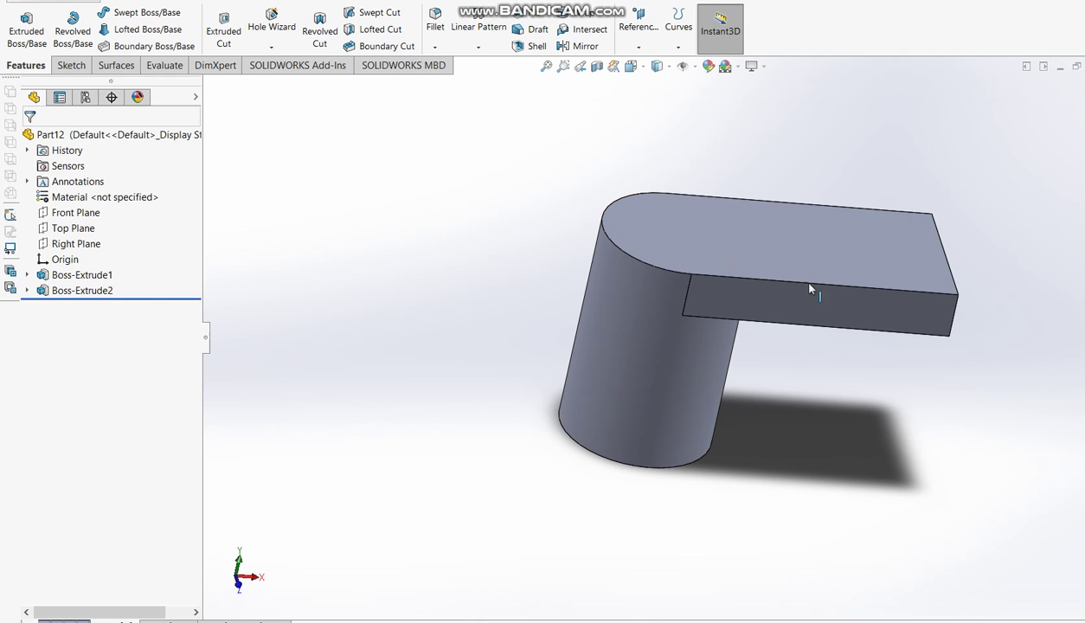
- Start a boss sketch on the arm's top face with a rectangle at its far end
click(26, 26)
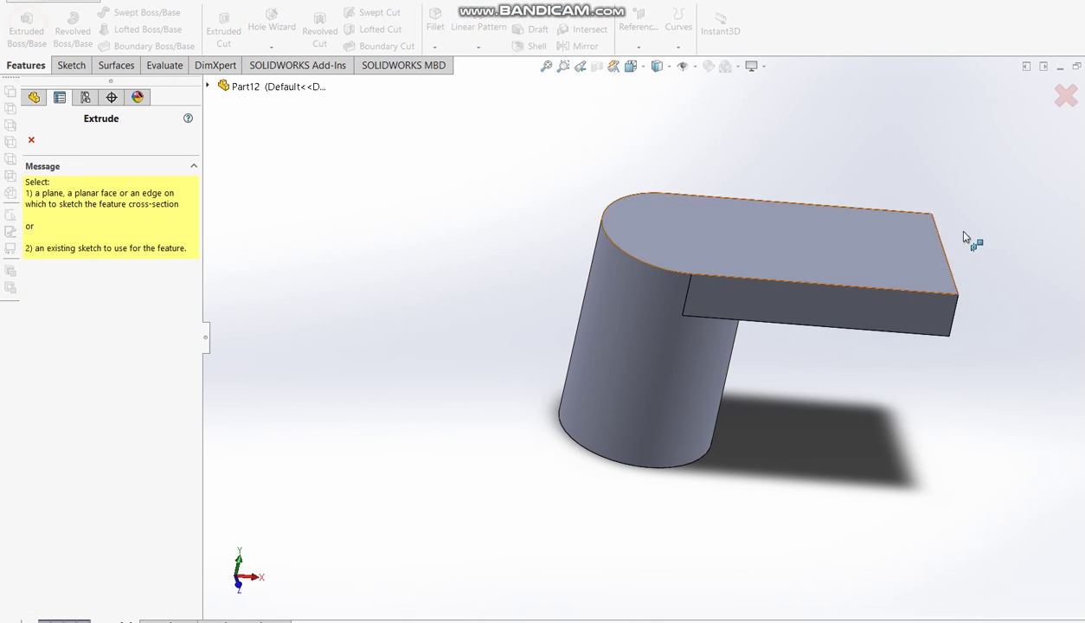
click(859, 277)
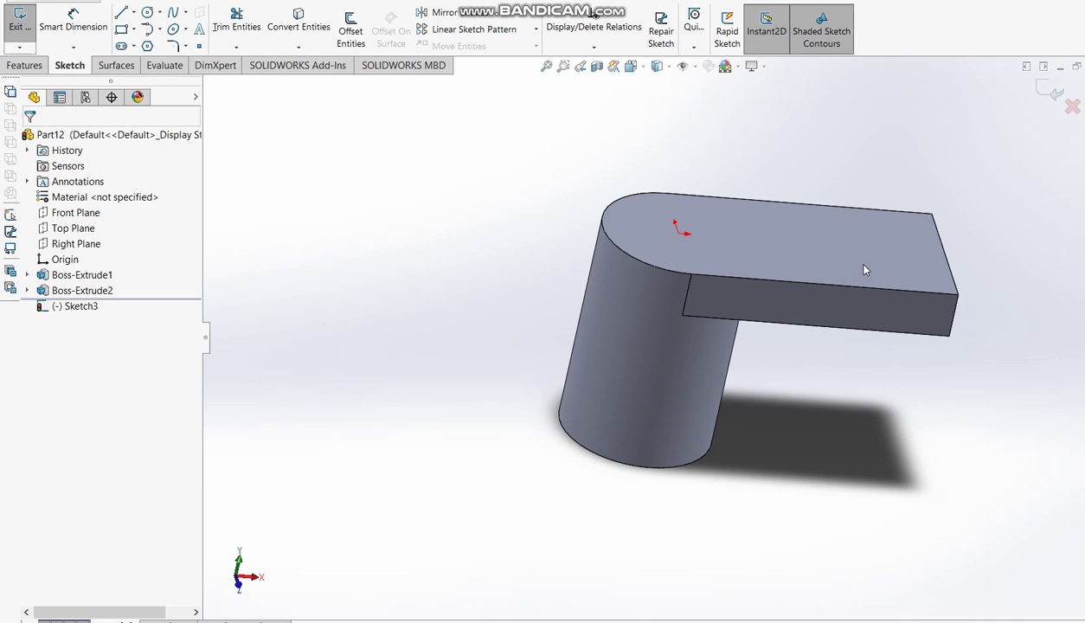
click(121, 28)
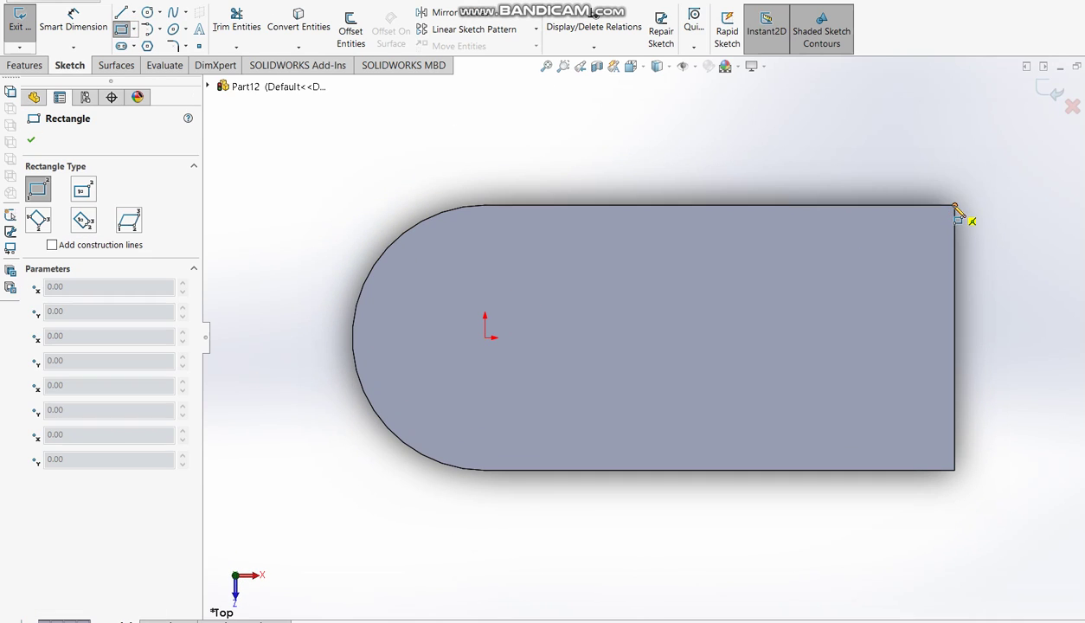
click(955, 205)
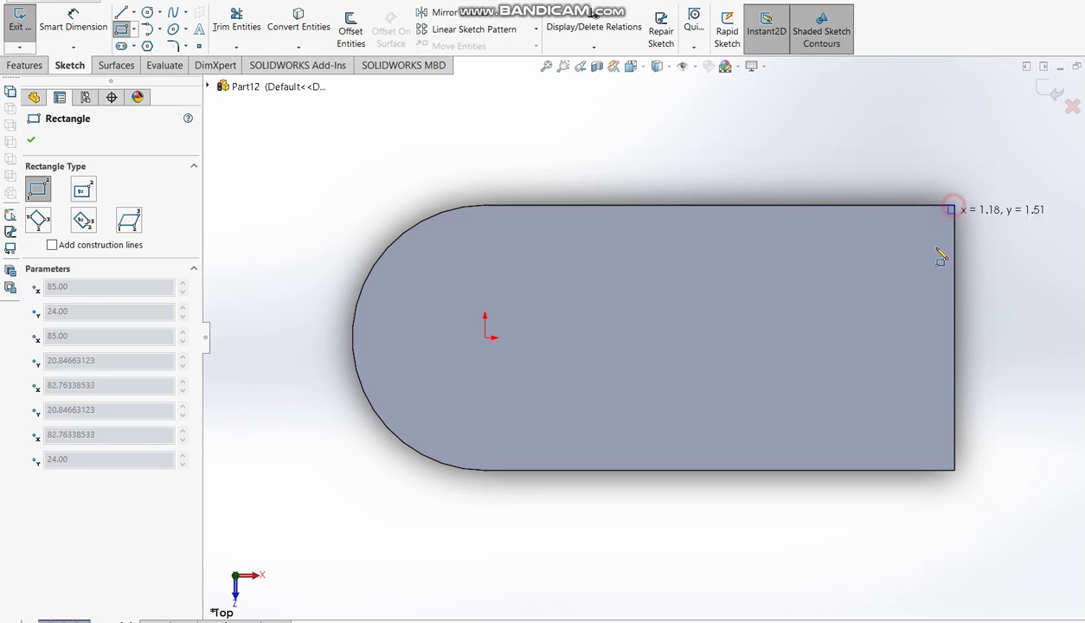
click(898, 470)
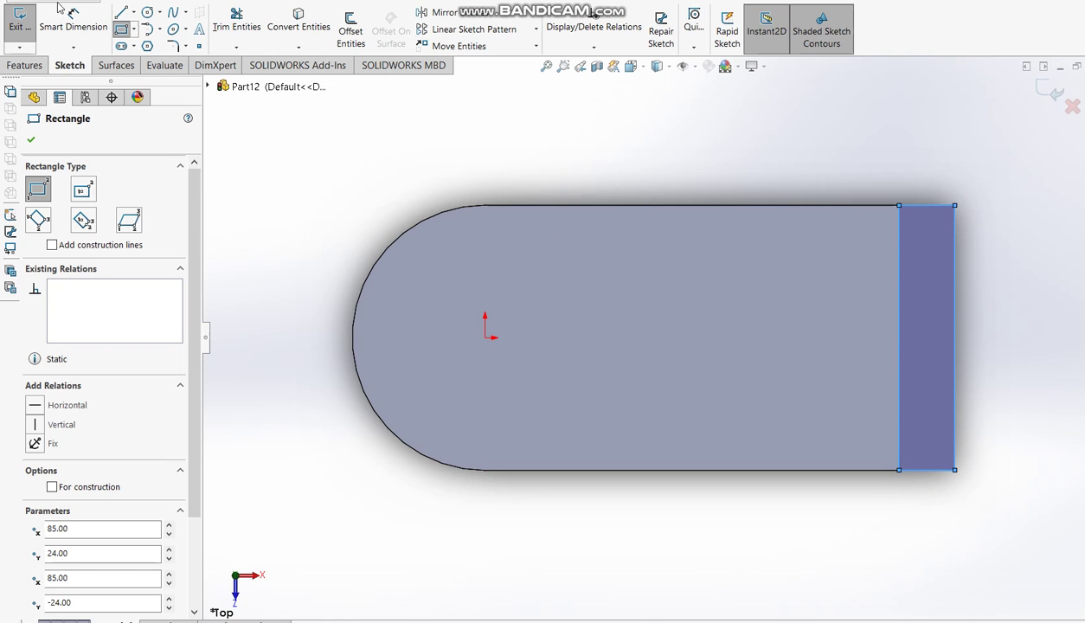
- Dimension the narrow rectangle's width to 15 mm
click(72, 25)
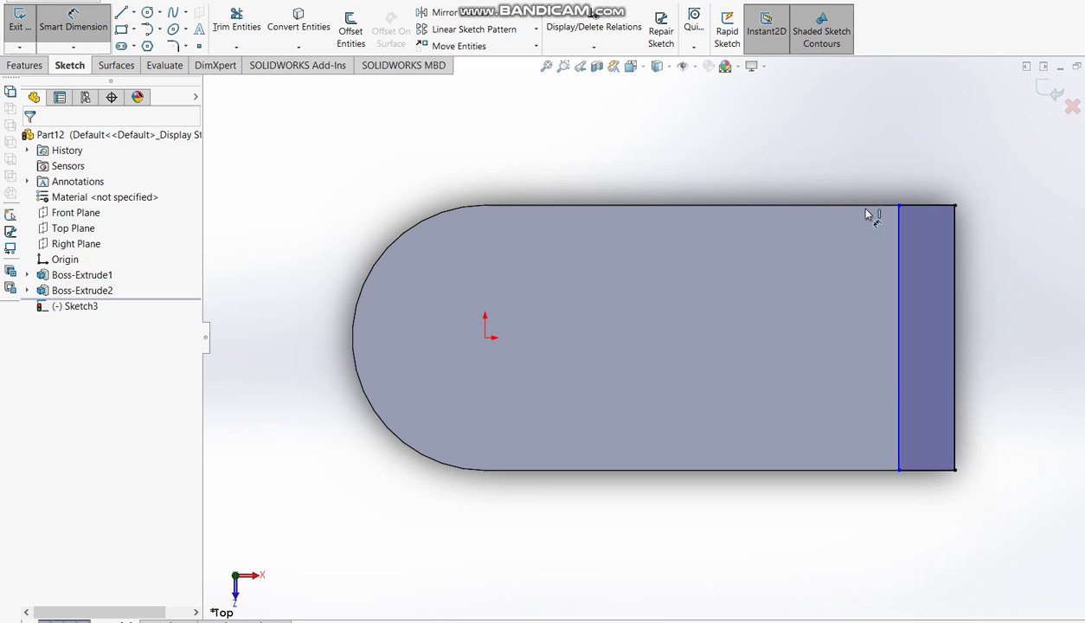
click(904, 206)
click(915, 171)
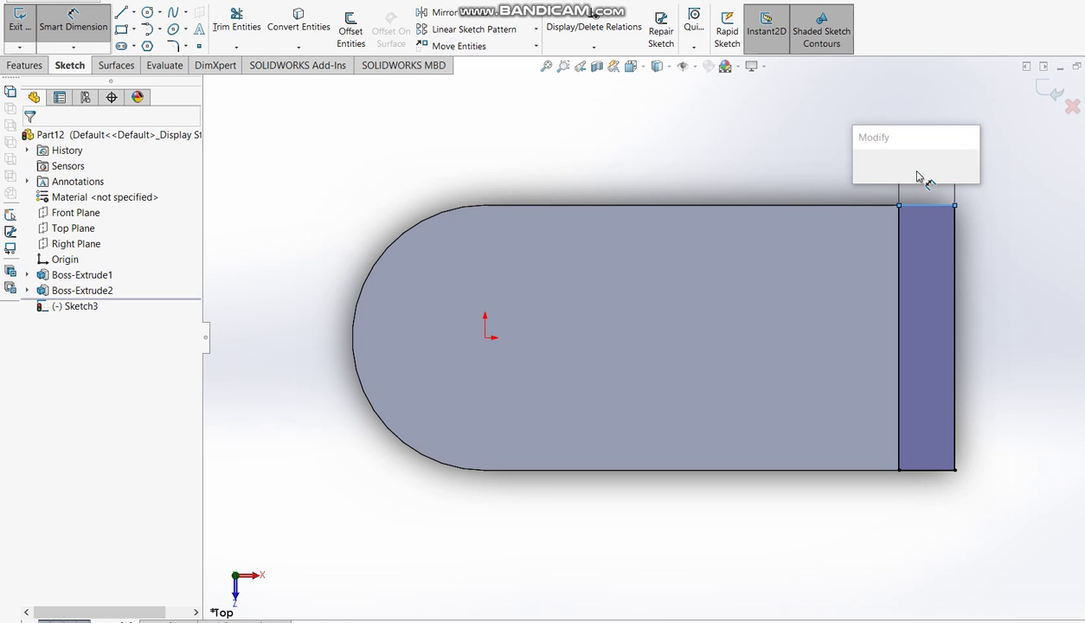
text(15)
key(Return)
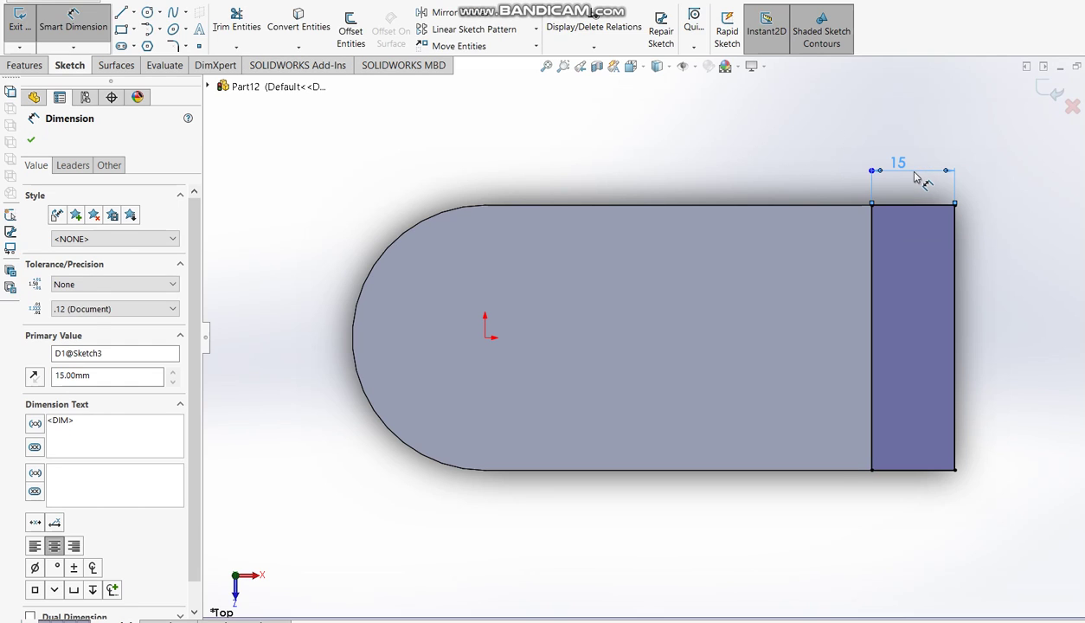
click(1049, 96)
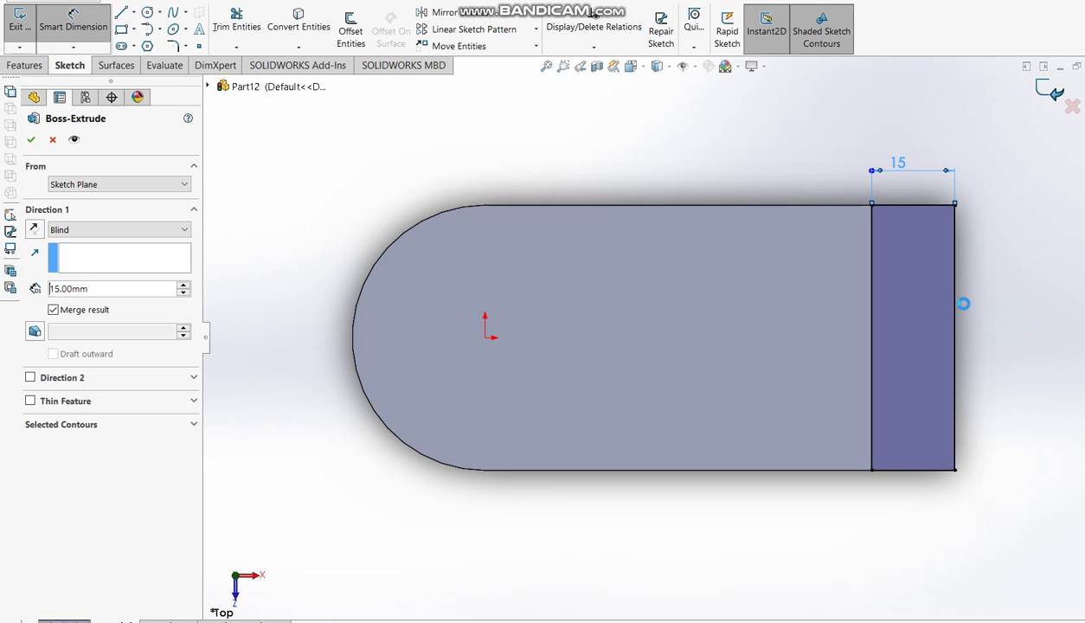
- Extrude the rectangle 45 mm upward into the upright block and bring back the drawing
middle_drag(930, 291, 946, 124)
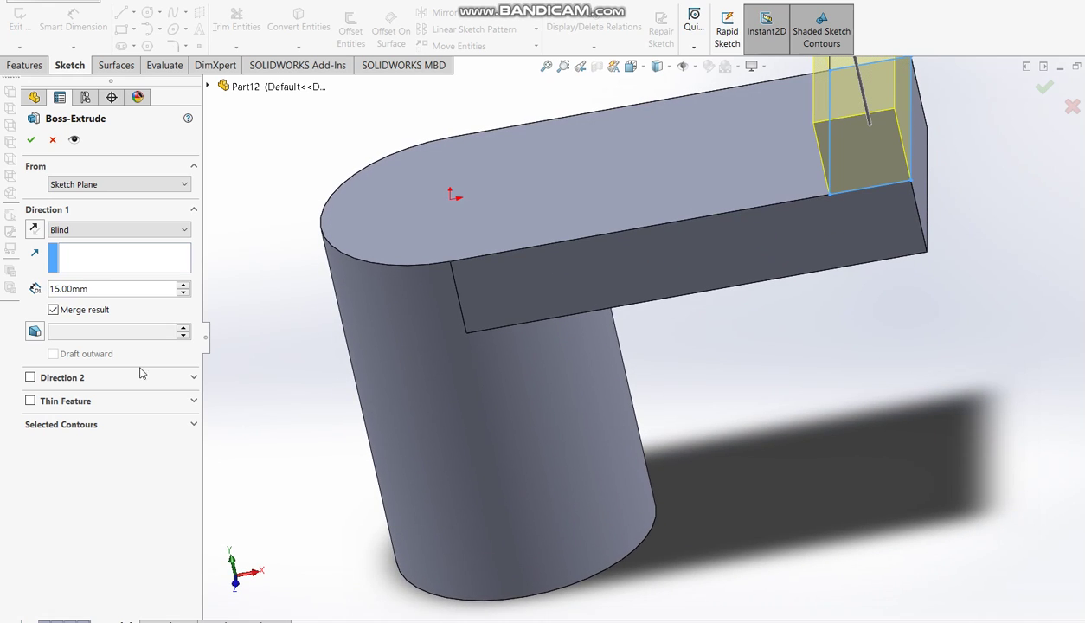
double_click(125, 289)
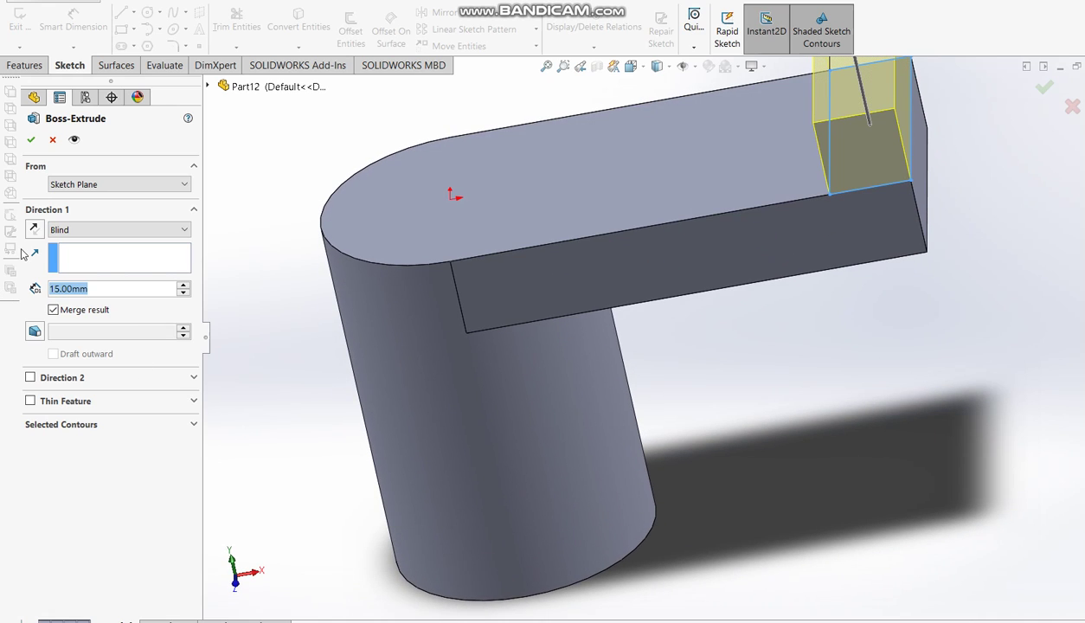
text(45)
key(Return)
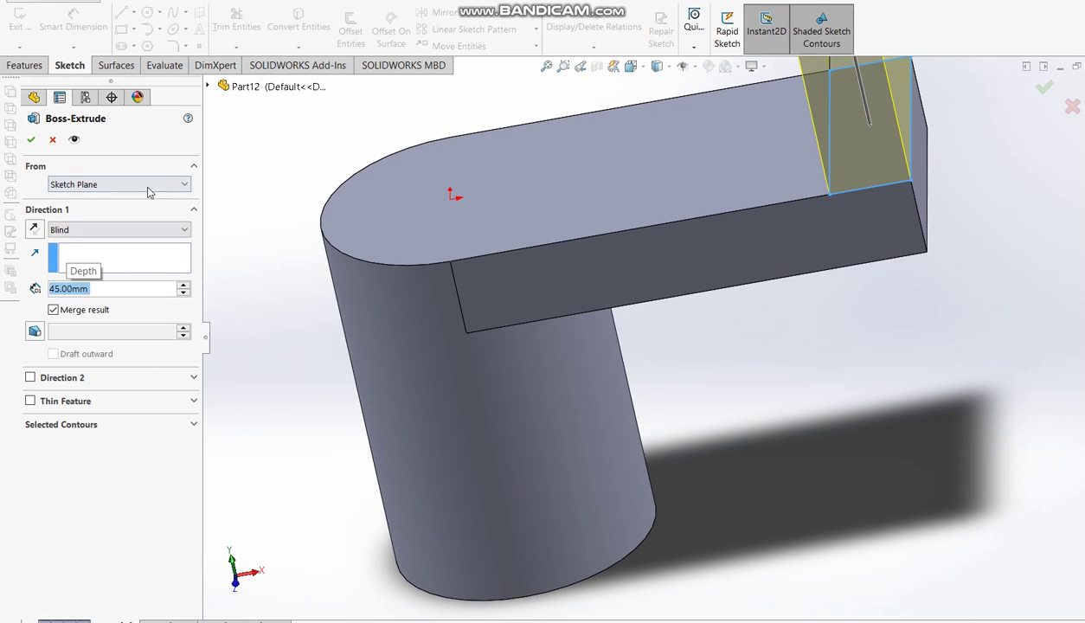
scroll(710, 284, up, 3)
scroll(709, 283, up, 1)
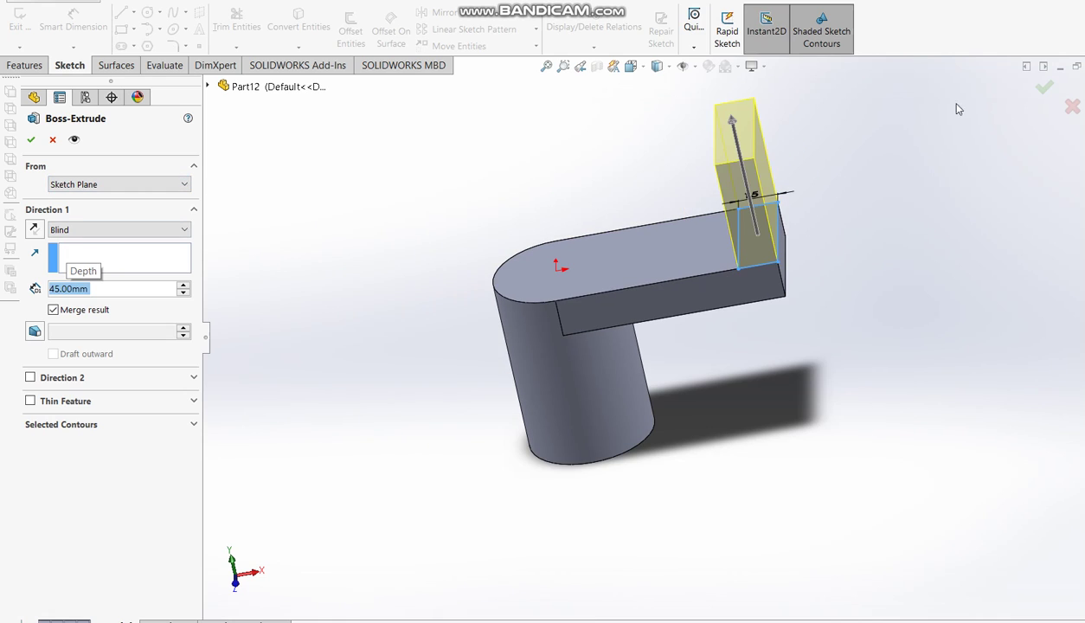
click(1043, 88)
key(alt+Tab)
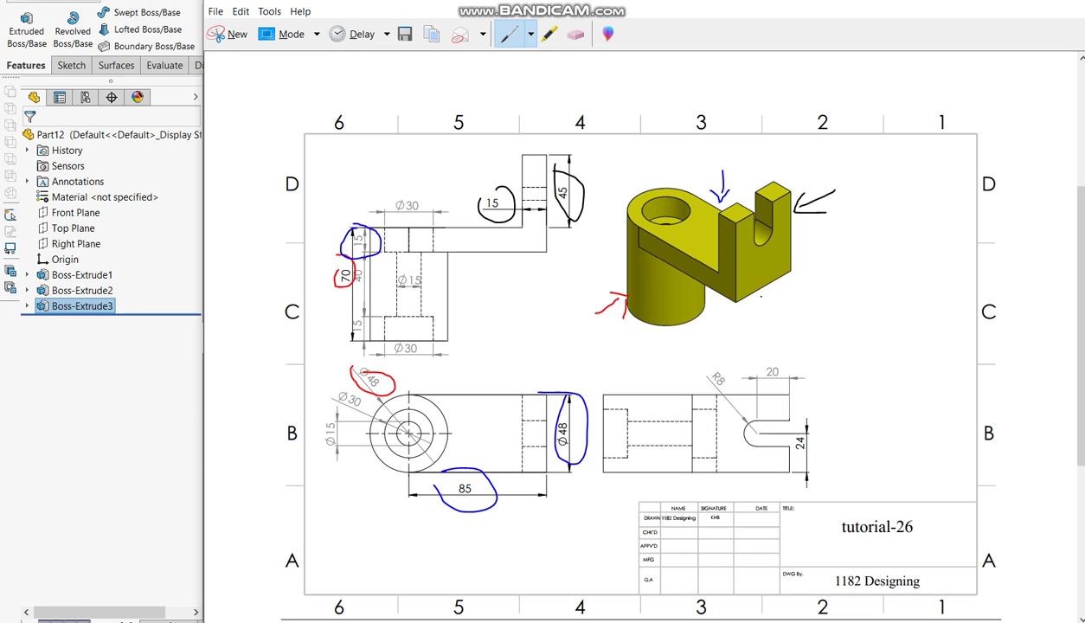
- Circle the R8 and 20 slot dimensions, then return to the part and orbit toward the upright block
drag(707, 374, 716, 394)
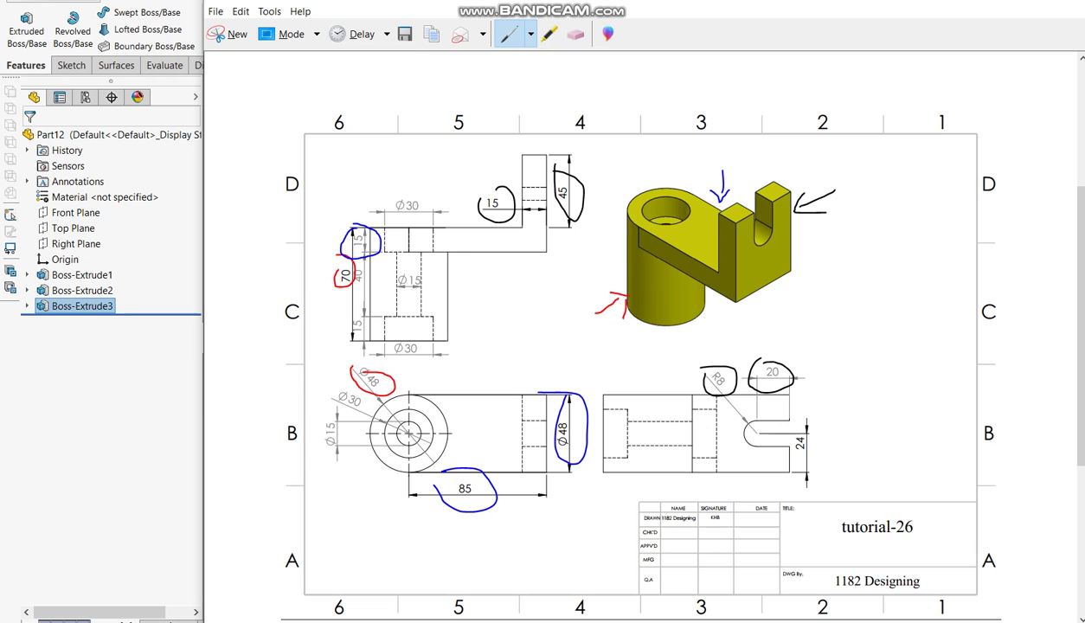
key(alt+Tab)
mouse_move(807, 279)
middle_down()
mouse_move(867, 354)
mouse_move(830, 312)
middle_up()
- Start a sketch on the upright block's end face and draw a circle on it
click(738, 216)
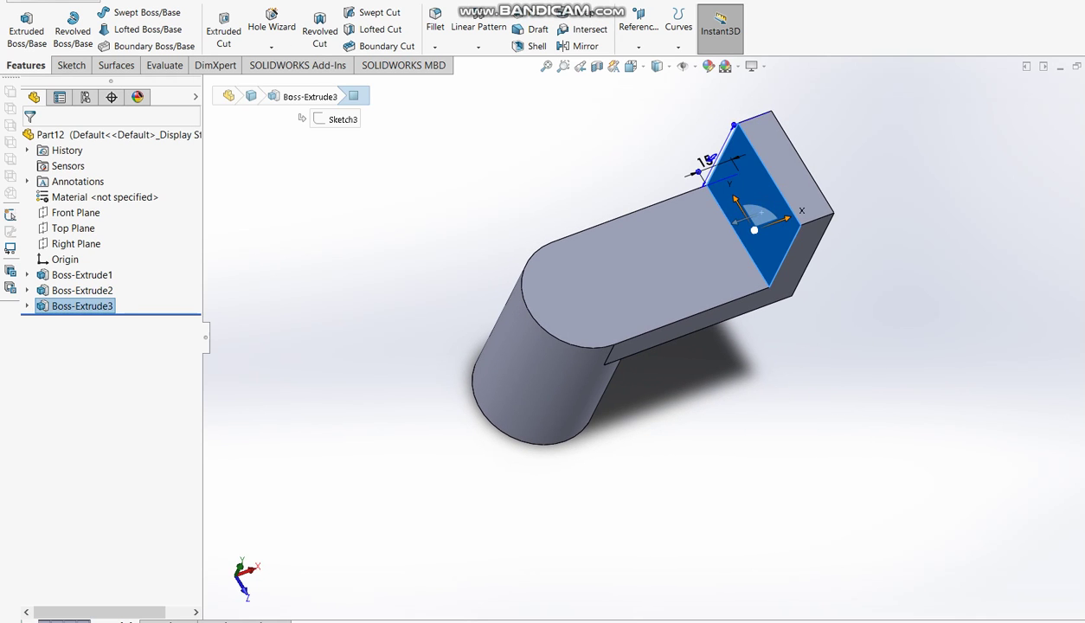
click(223, 31)
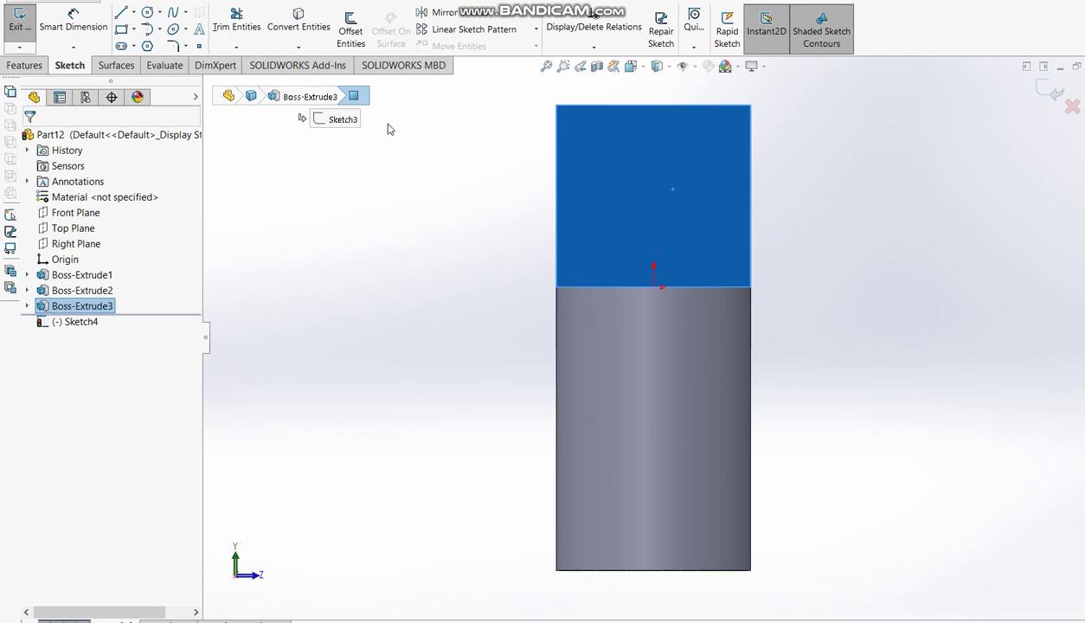
click(424, 232)
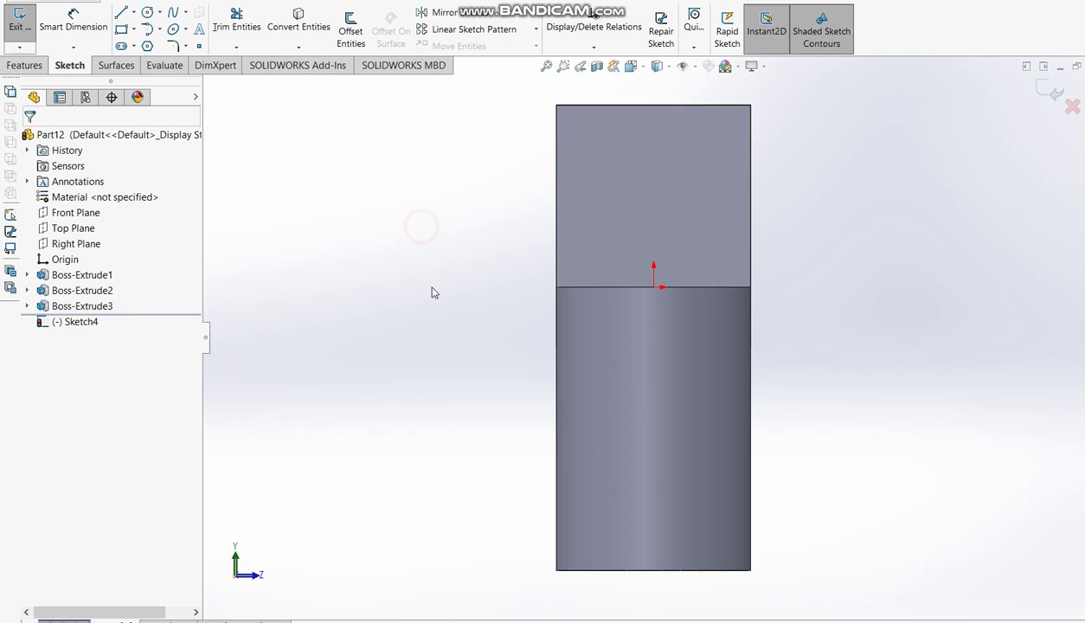
click(147, 13)
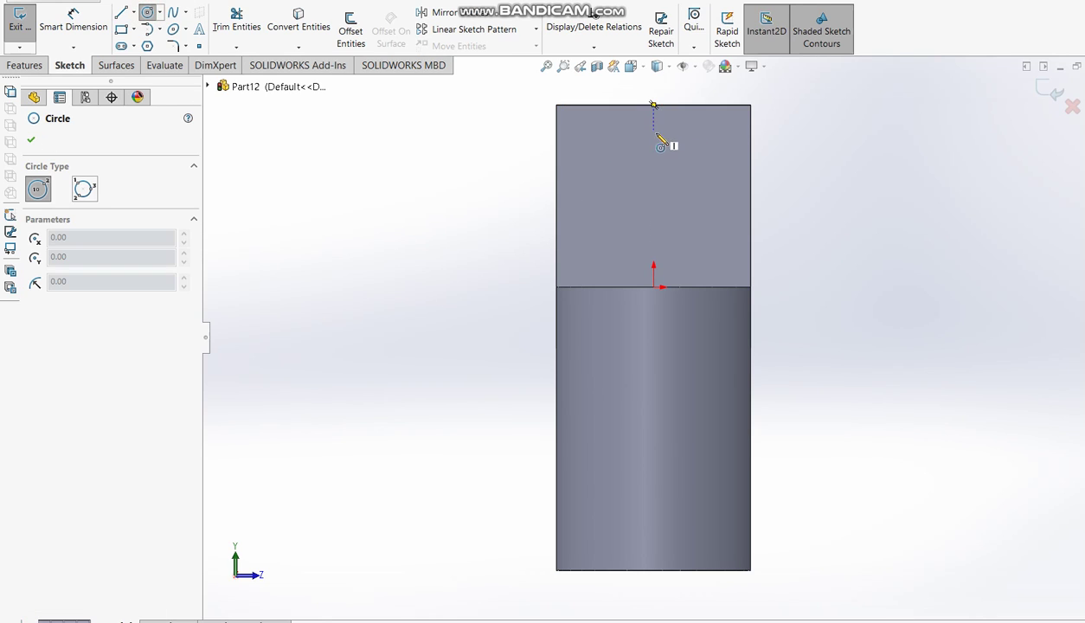
click(653, 174)
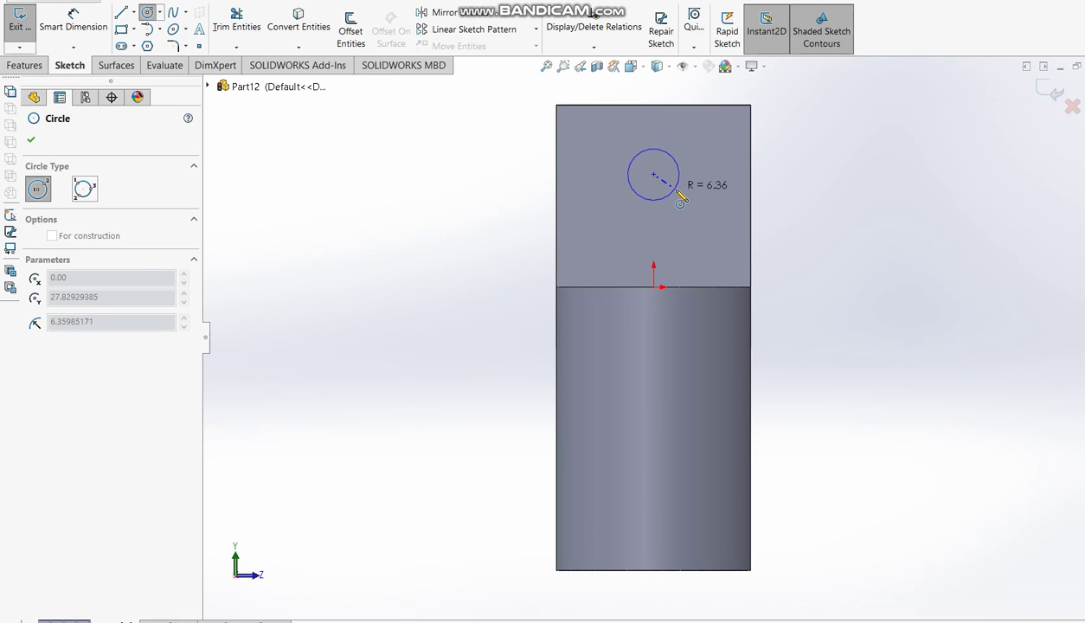
click(679, 187)
- Dimension the circle's diameter to 16 mm, past the low-memory warning
click(95, 15)
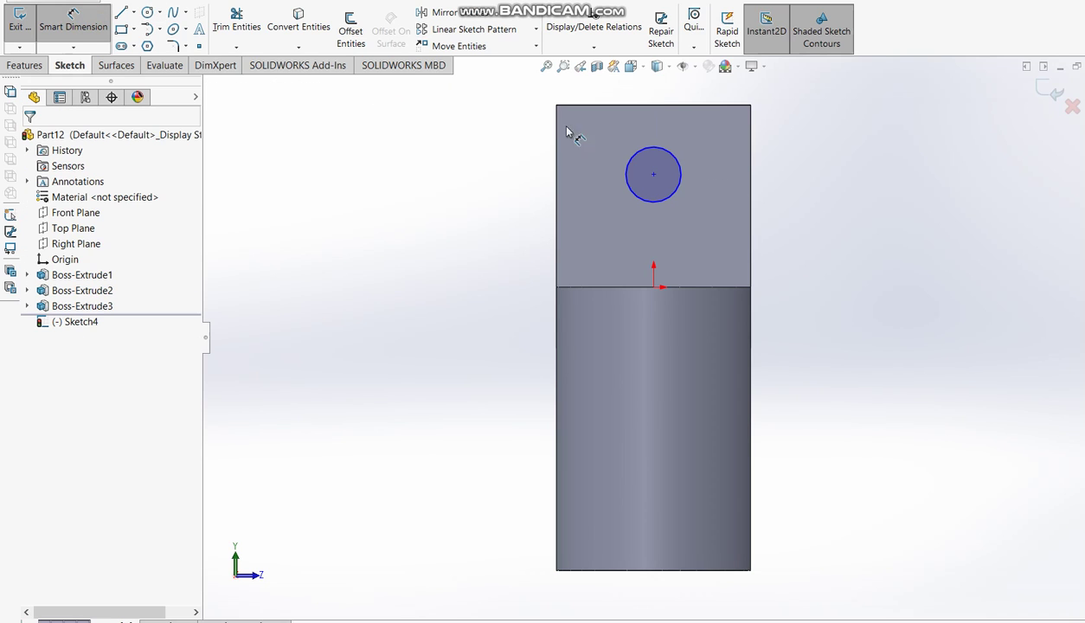
click(681, 187)
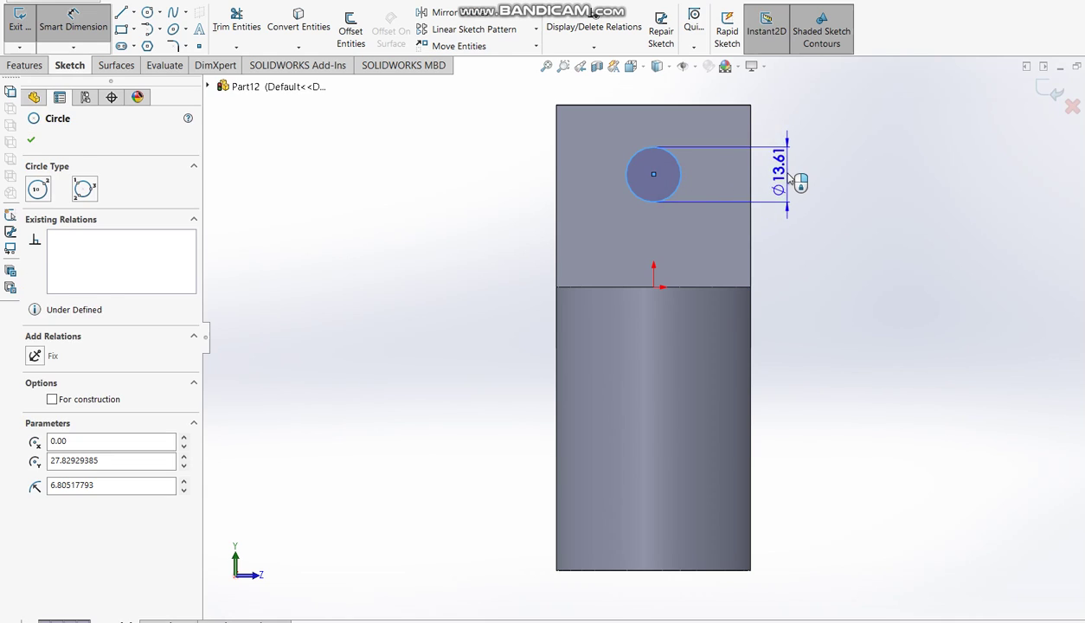
click(788, 179)
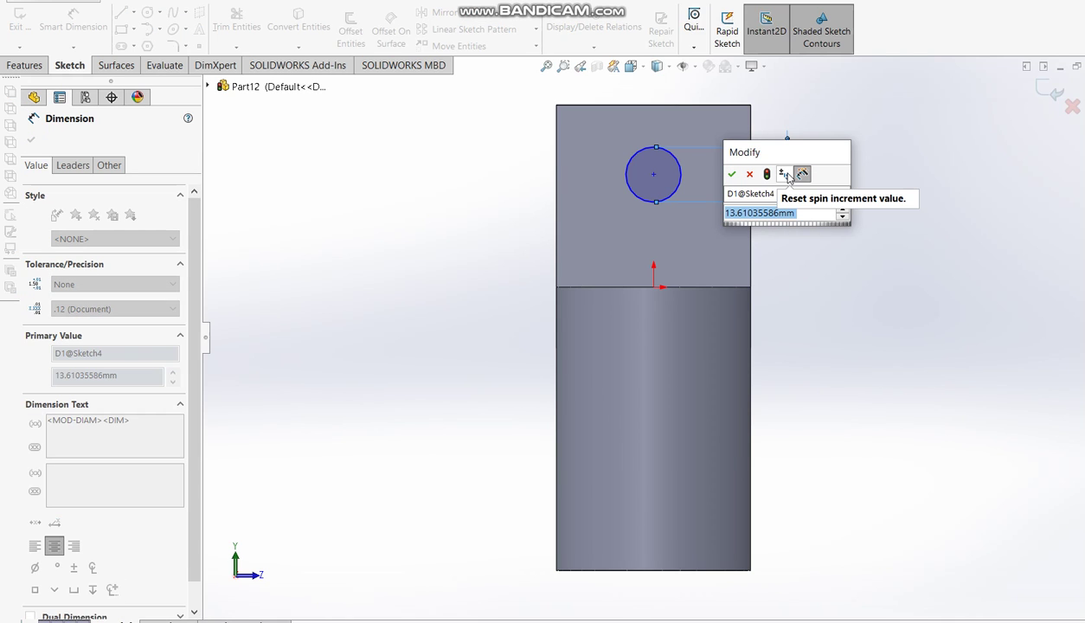
text(6)
key(Return)
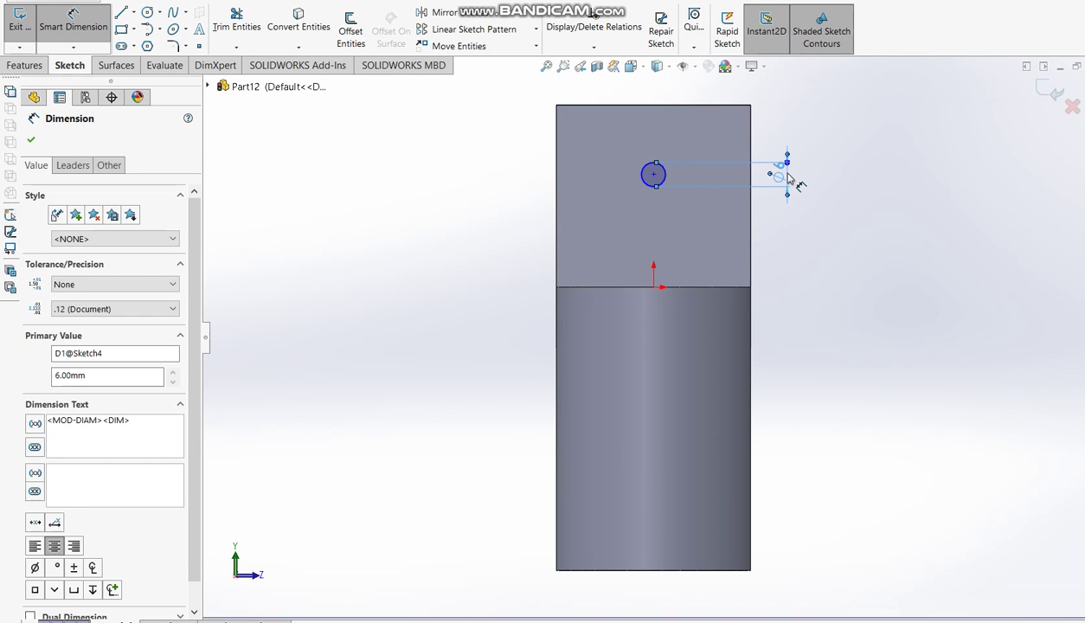
key(Escape)
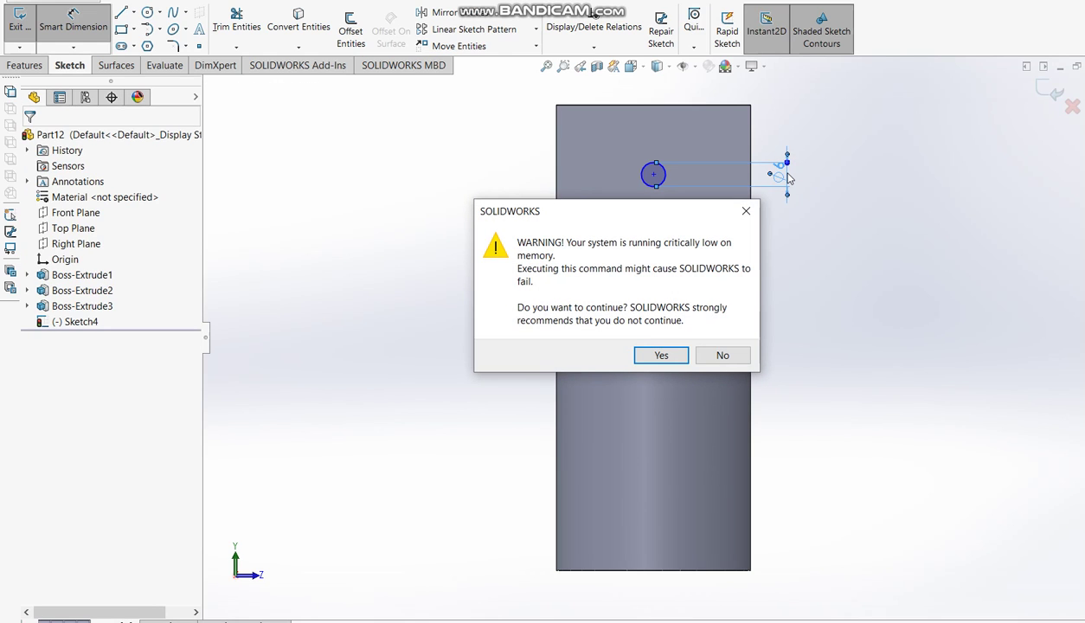
key(Return)
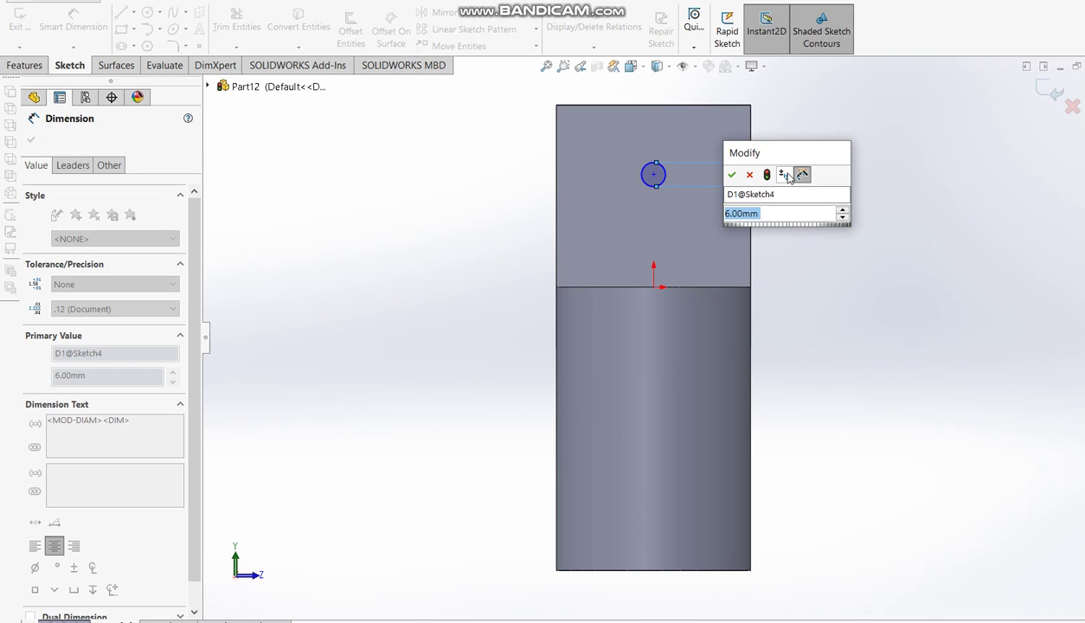
text(16)
key(Return)
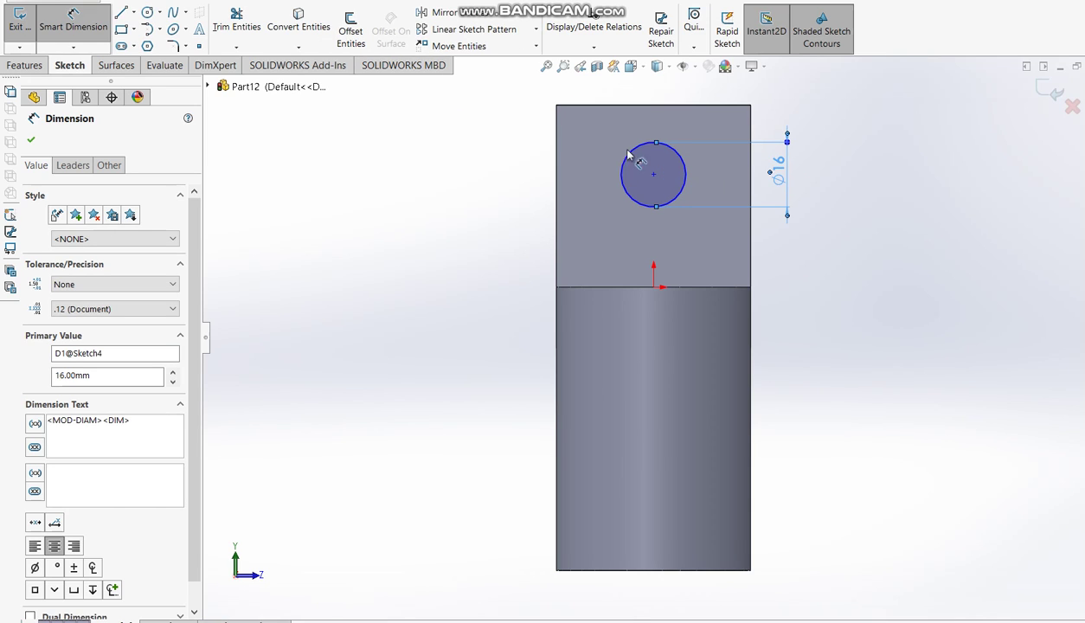
- Dimension the circle centre 20 mm below the block's top edge
click(680, 140)
click(668, 106)
click(520, 150)
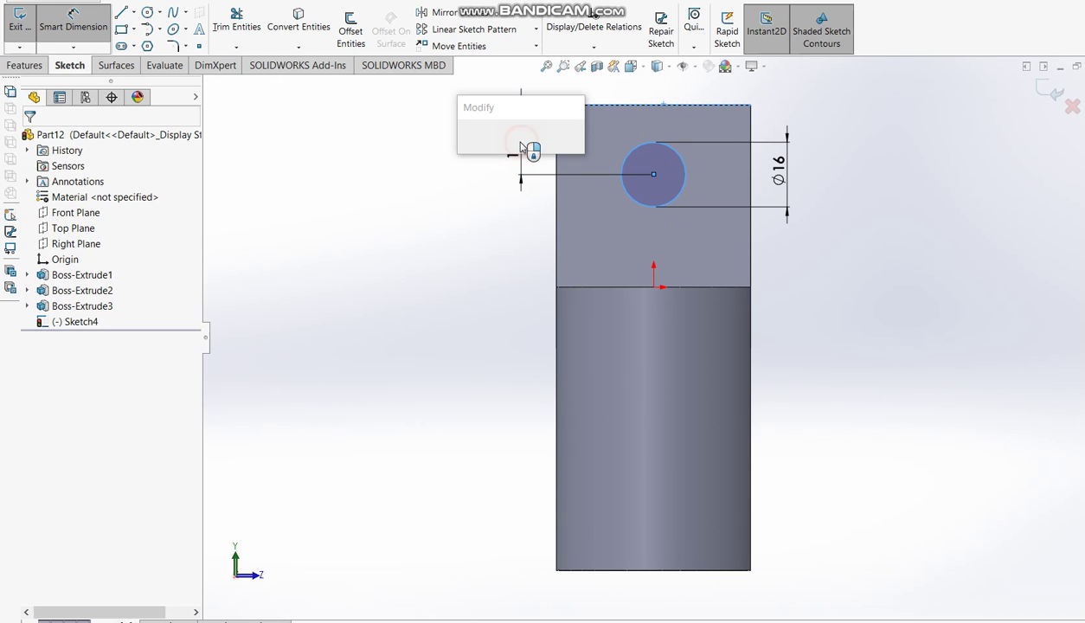
key(Escape)
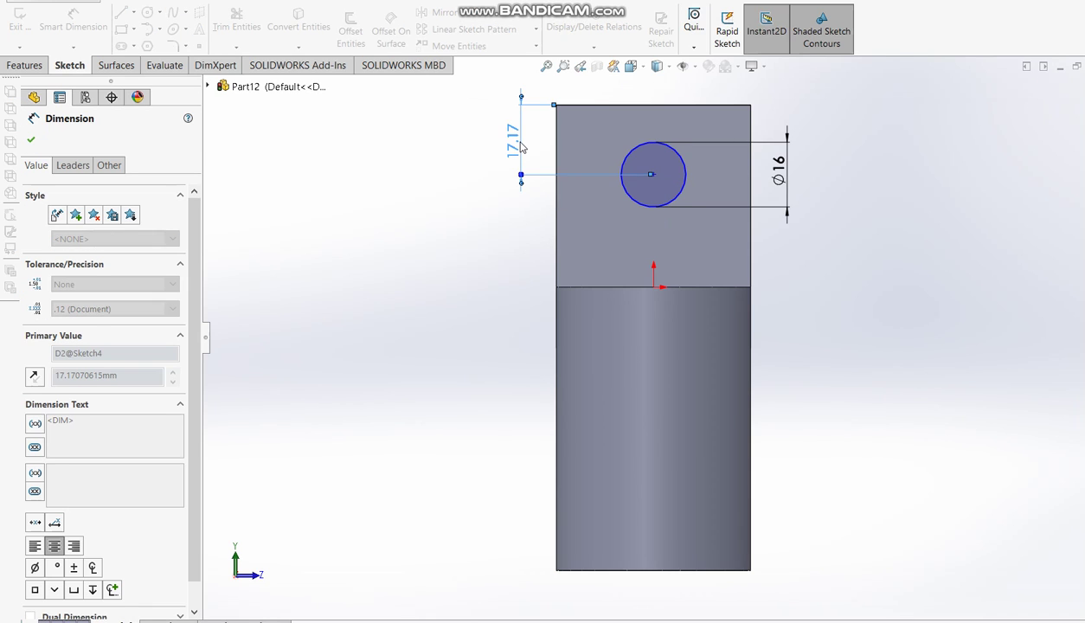
text(20)
key(Return)
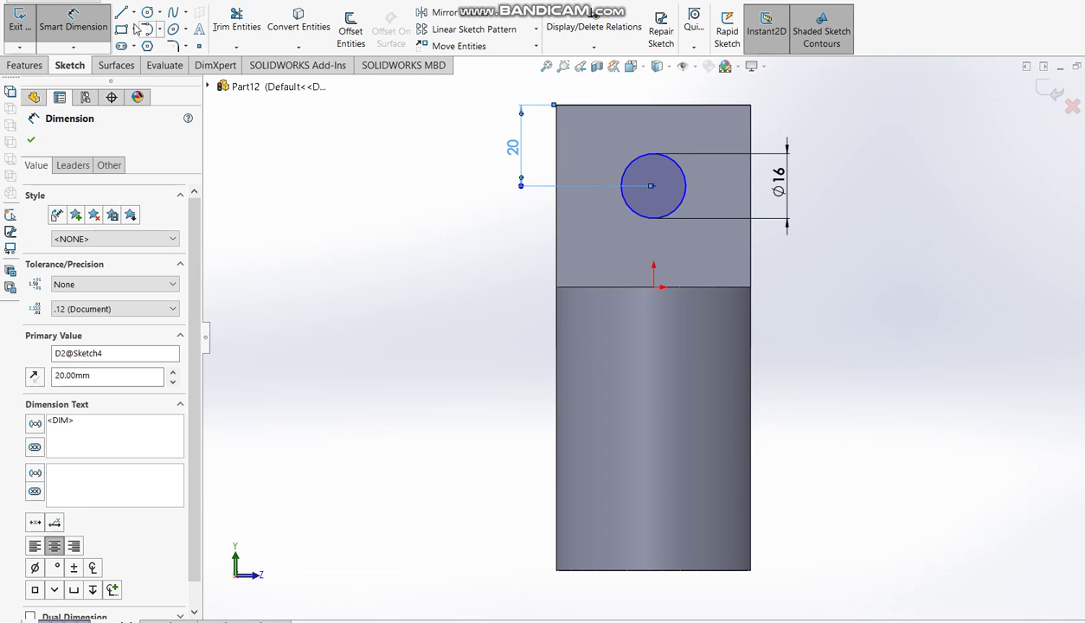
- Draw lines from the circle up to the top edge and trim the upper arc into a U-shaped slot
click(685, 186)
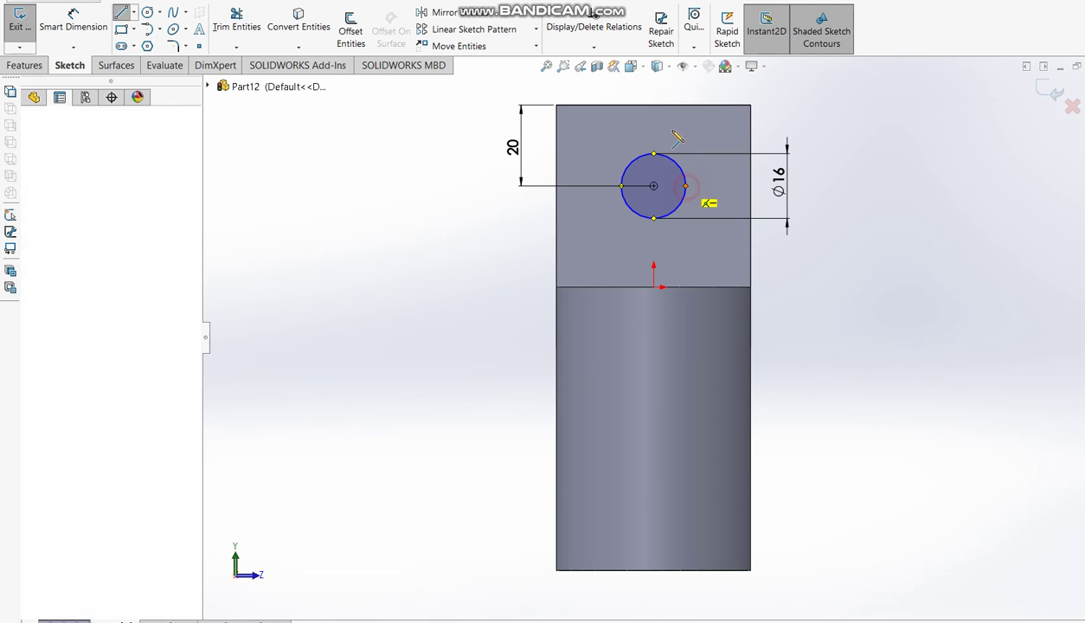
click(685, 104)
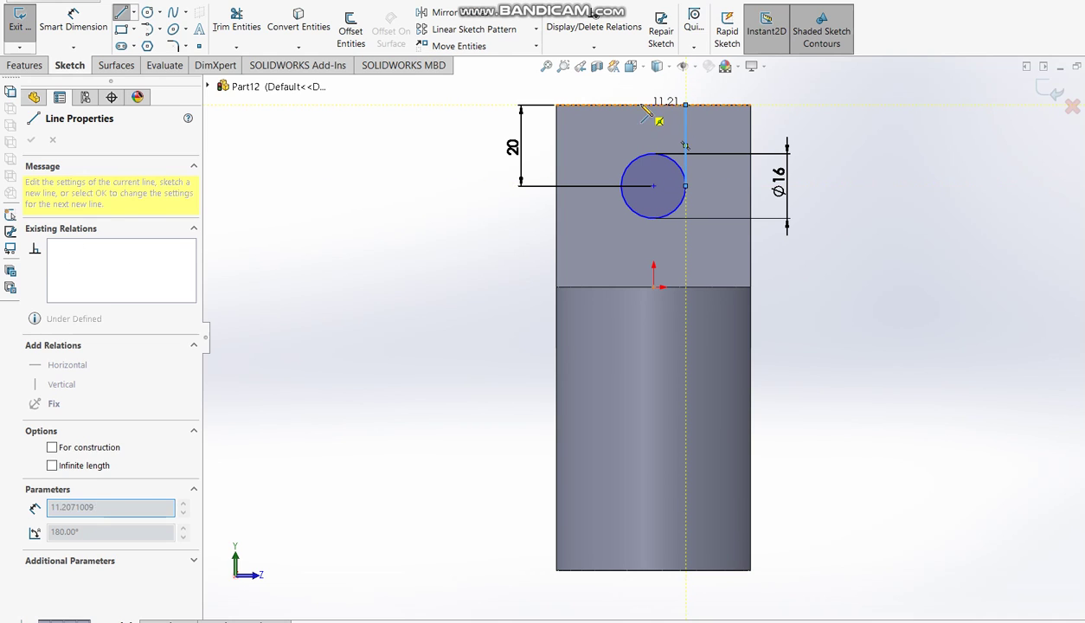
click(623, 105)
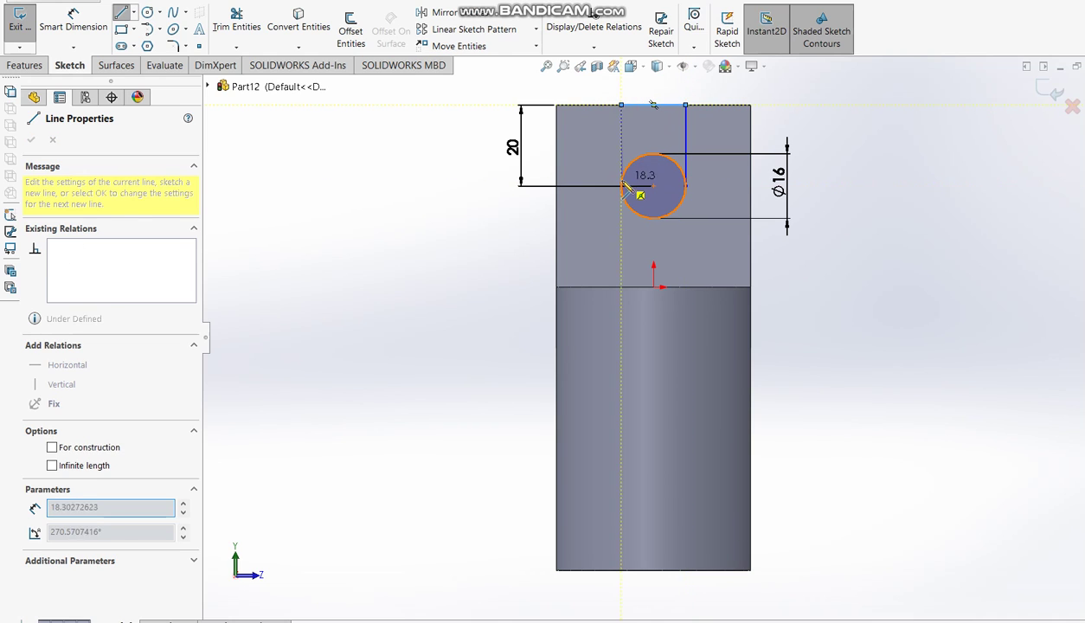
click(621, 186)
key(Escape)
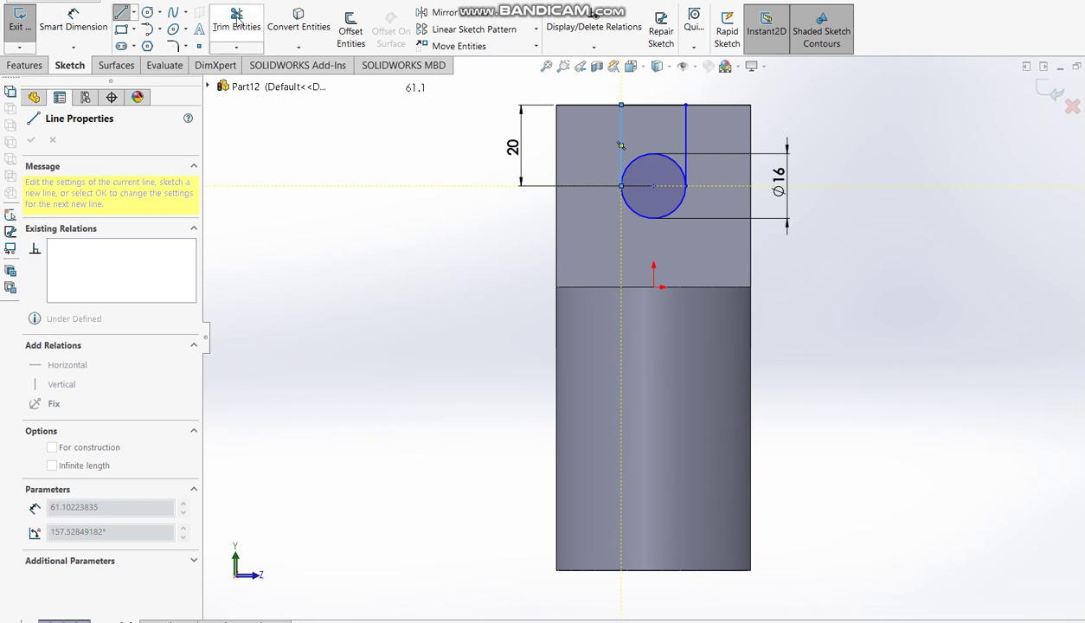
click(237, 21)
drag(655, 149, 652, 167)
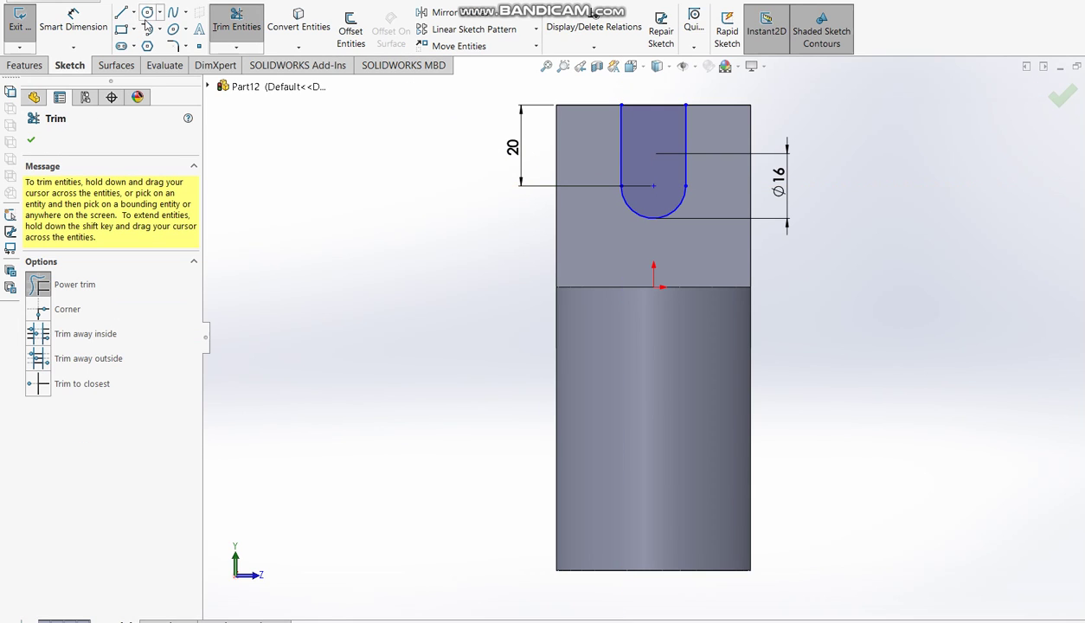
- Dimension the slot centre 24 mm from the block's edge and extrude-cut the slot into the block
click(73, 20)
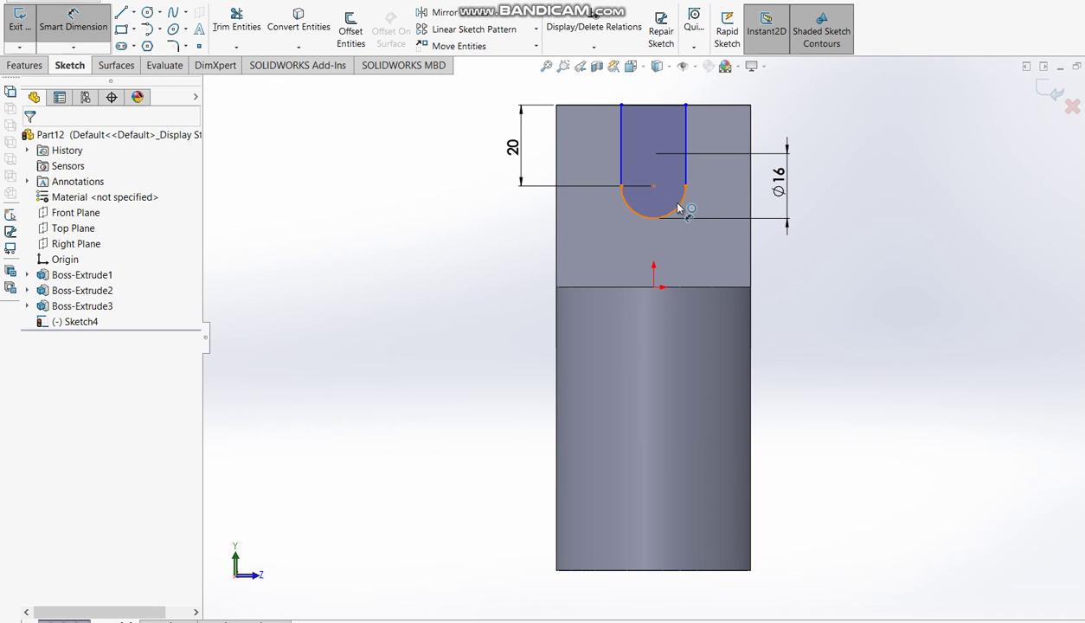
click(751, 212)
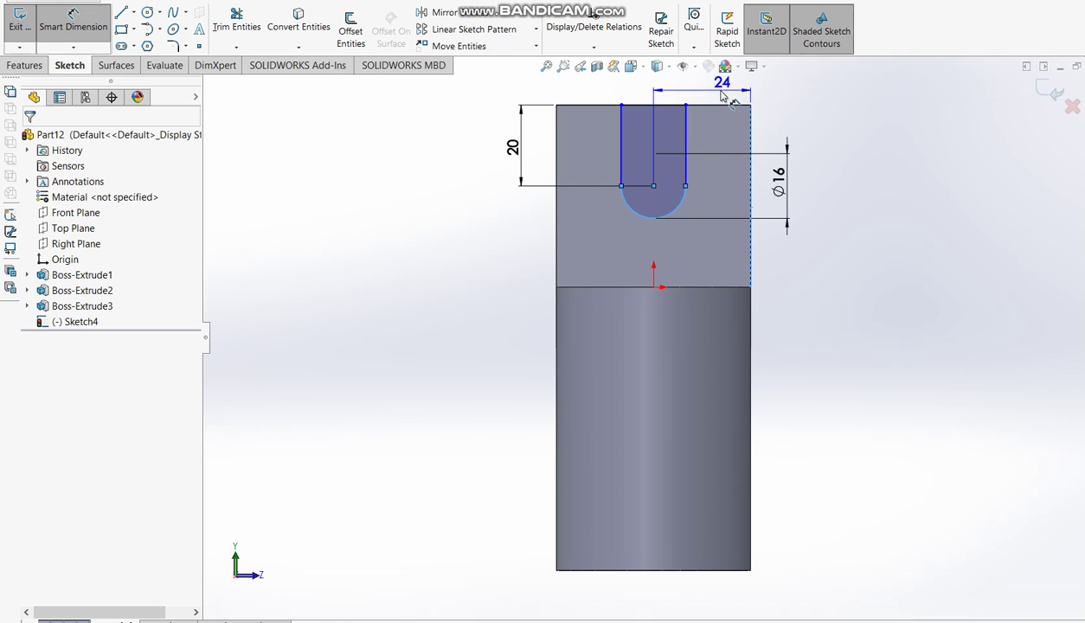
click(723, 95)
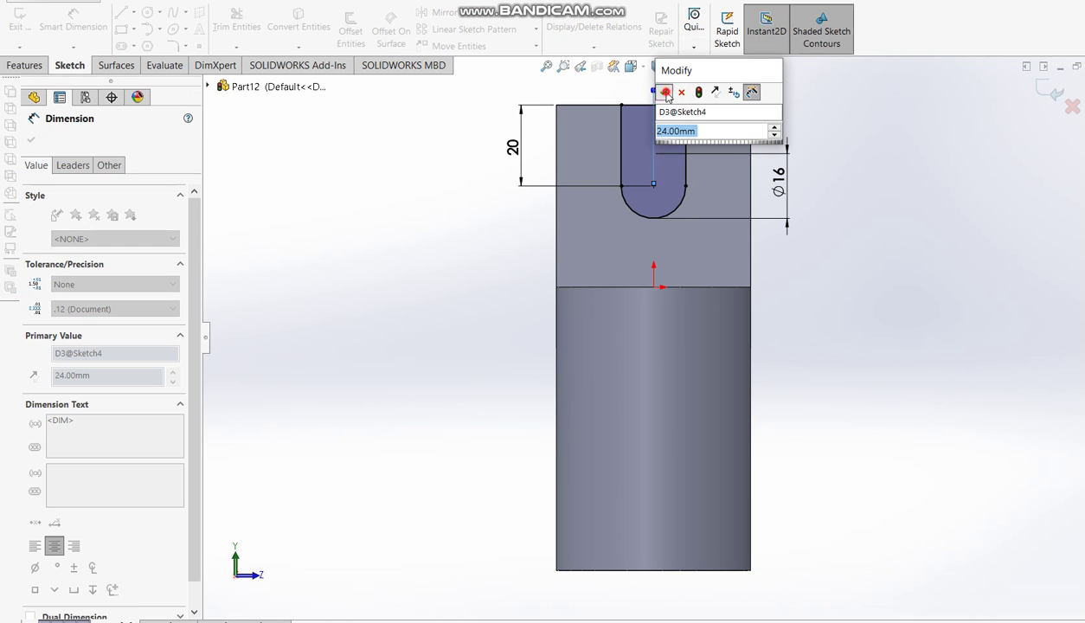
click(664, 92)
click(1034, 93)
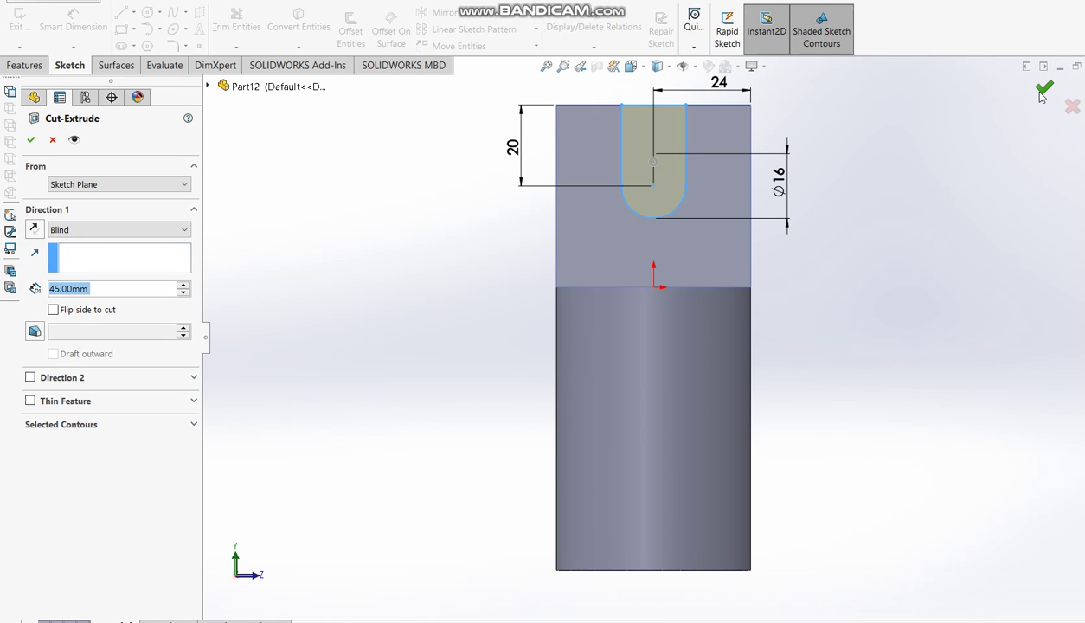
key(Return)
- Orbit to inspect the cut slot, then bring up the annotated reference drawing
middle_drag(846, 215, 764, 254)
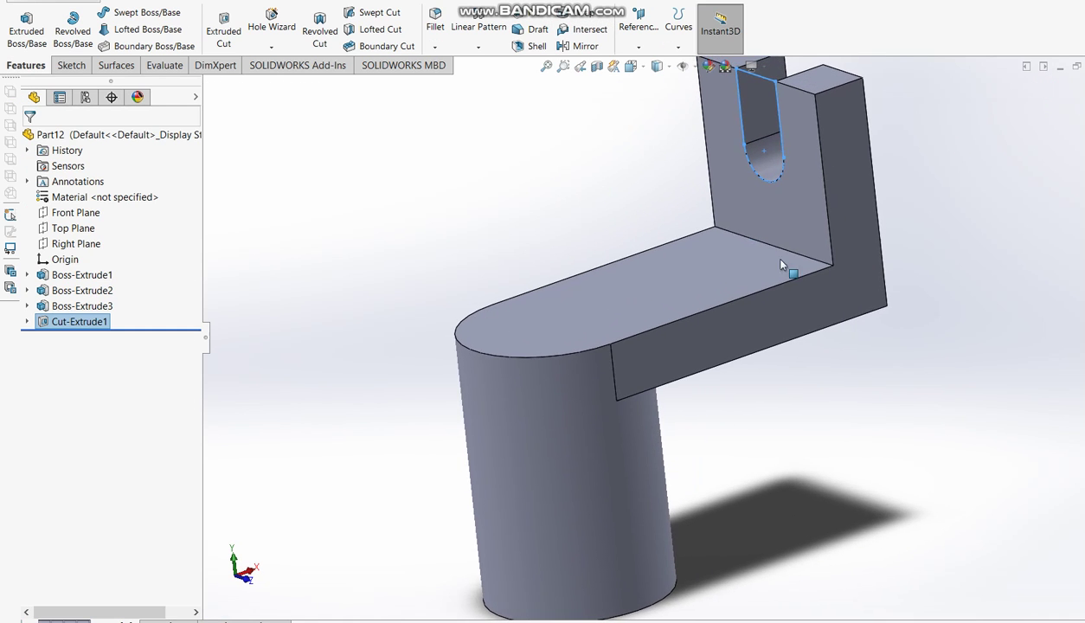
scroll(769, 208, up, 2)
click(517, 229)
middle_drag(569, 248, 581, 251)
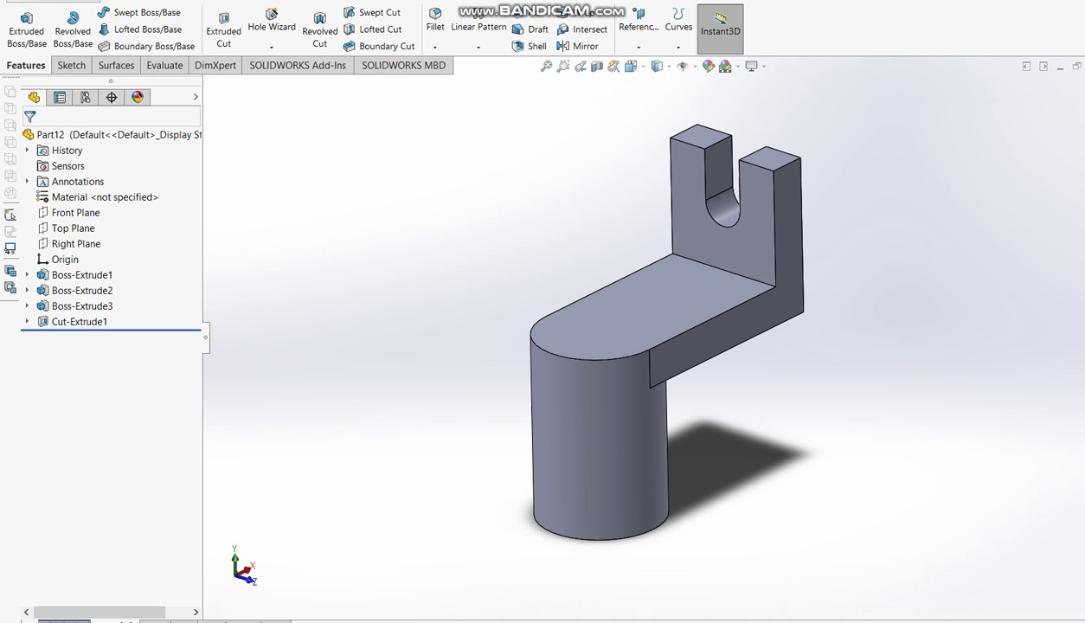
key(alt+Tab)
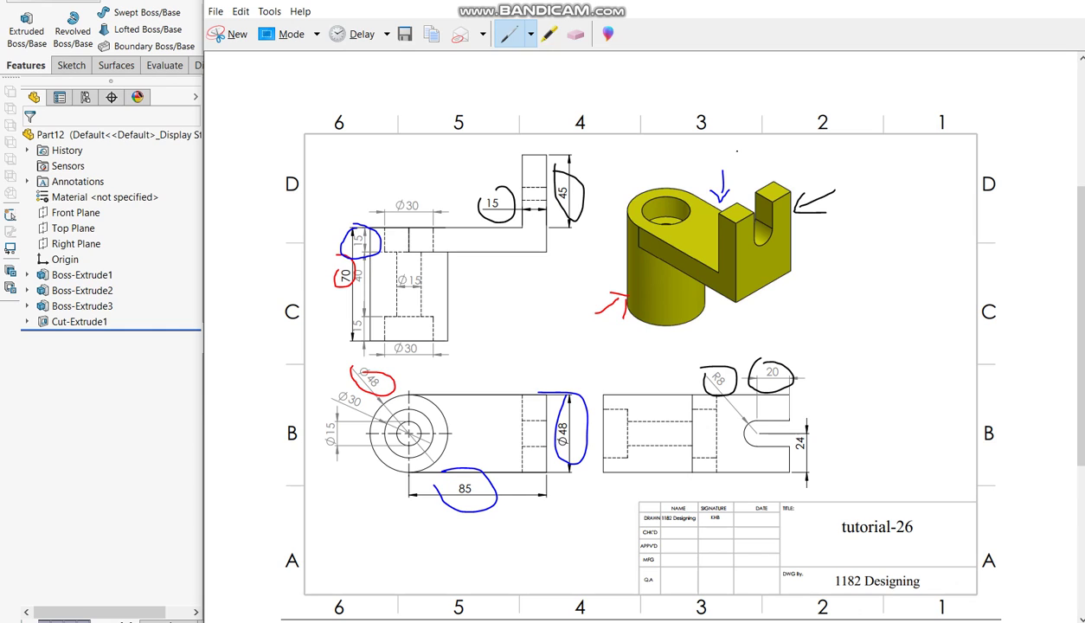
- With the green custom pen, ring the Ø30 and Ø15 hole dimensions on the drawing
click(529, 36)
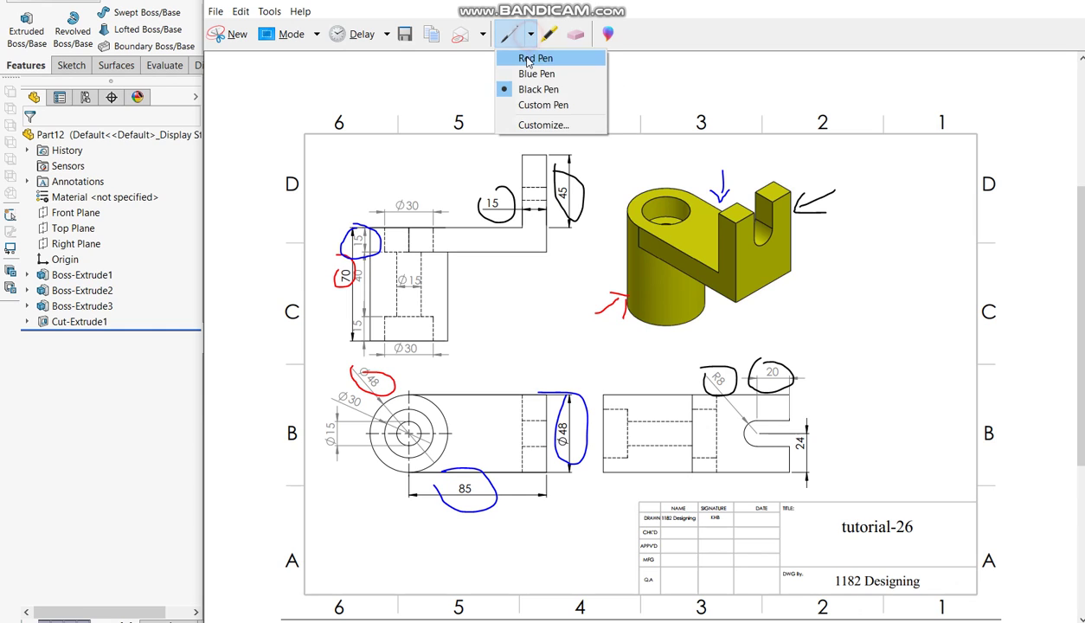
click(521, 103)
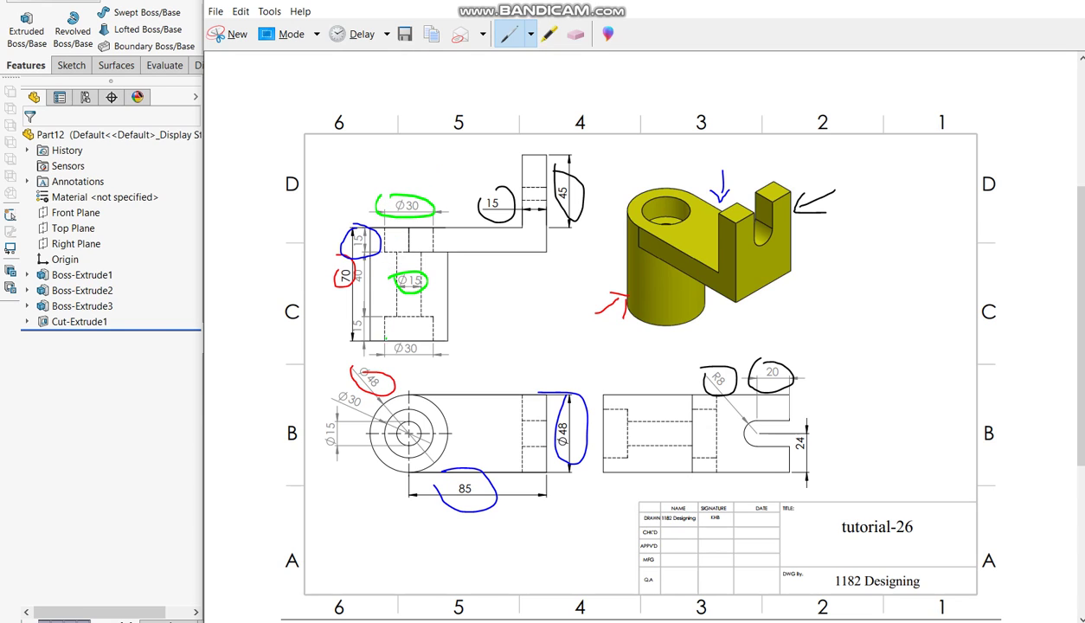
drag(391, 356, 389, 341)
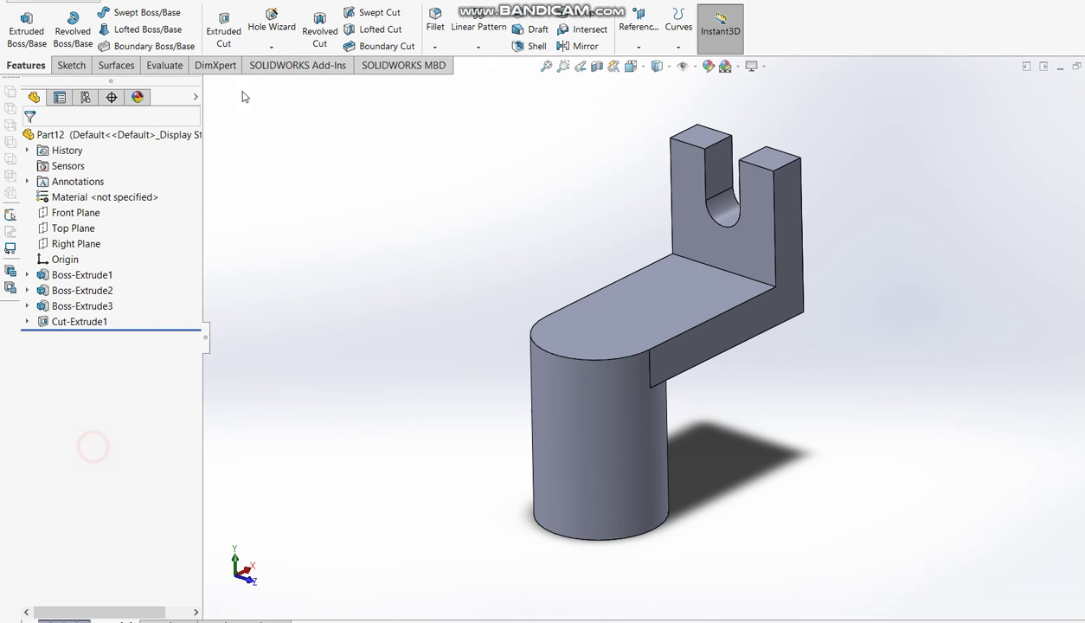
- Start a cut on the cylinder's top face with a 30 mm diameter circle at the origin
click(223, 24)
click(586, 327)
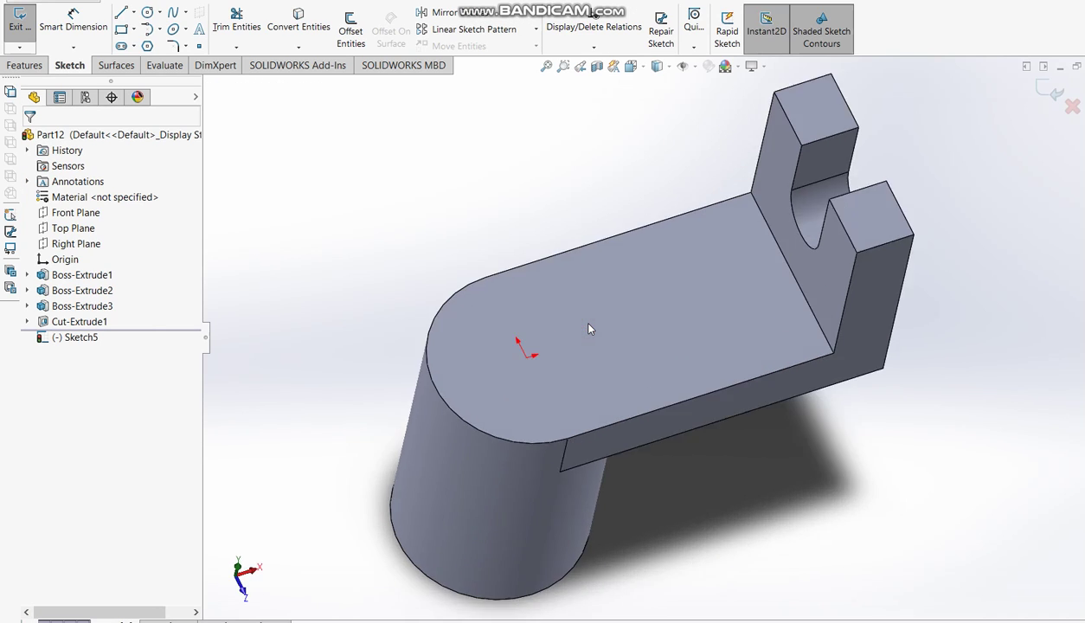
click(147, 12)
click(485, 338)
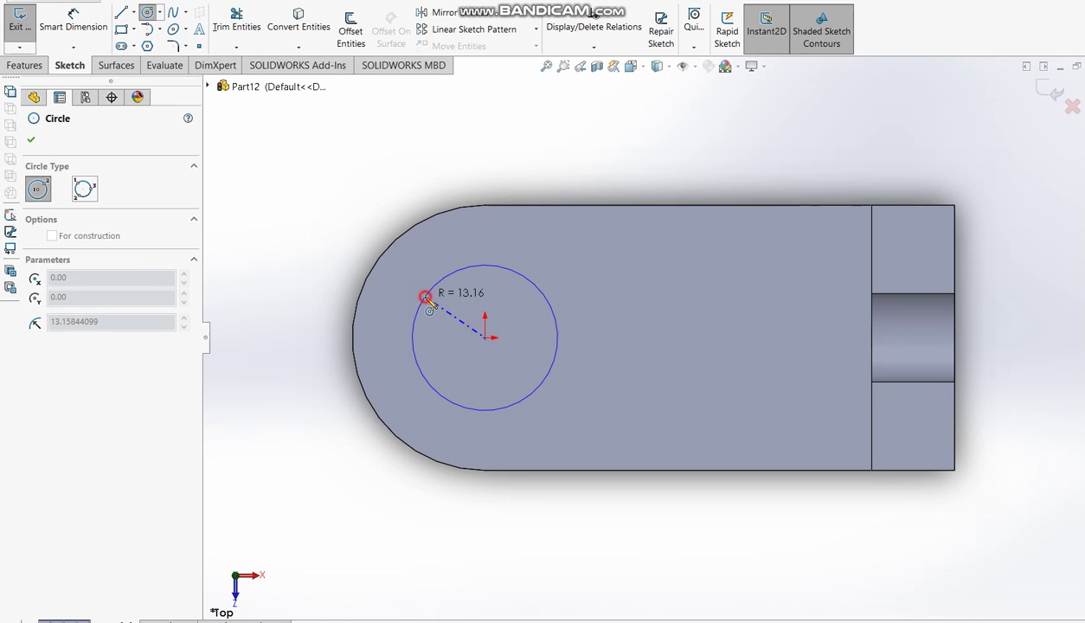
click(426, 295)
click(74, 22)
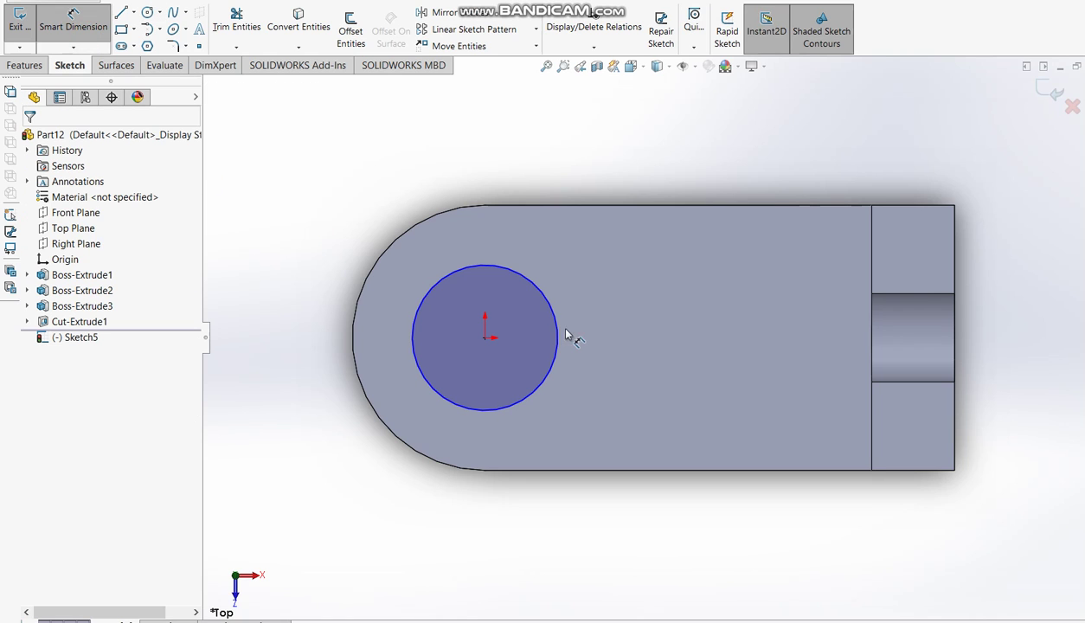
click(562, 334)
click(249, 288)
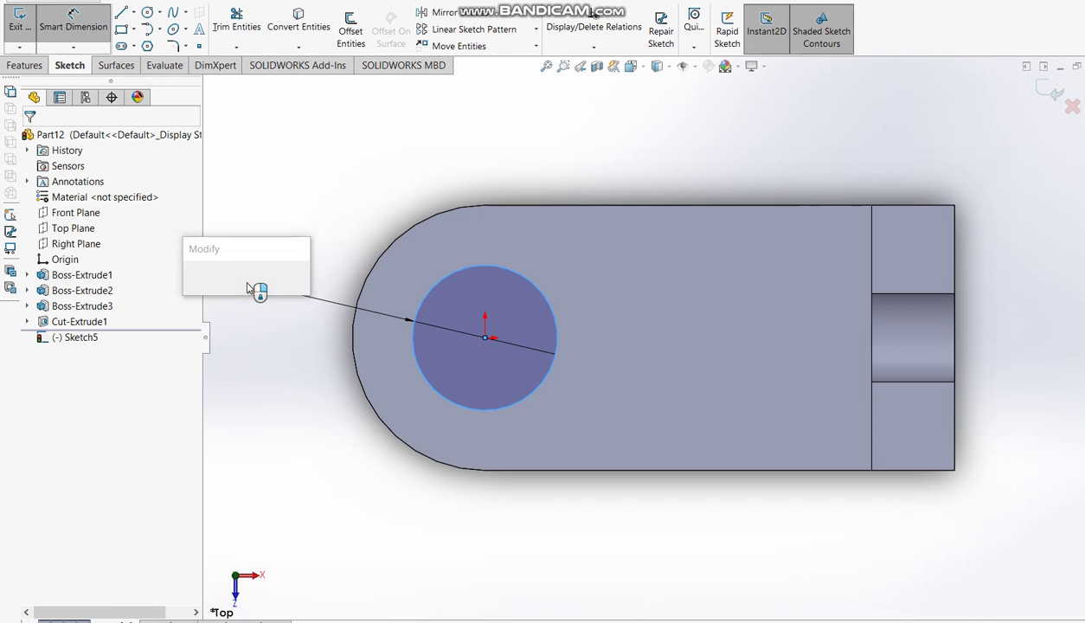
text(30)
key(Return)
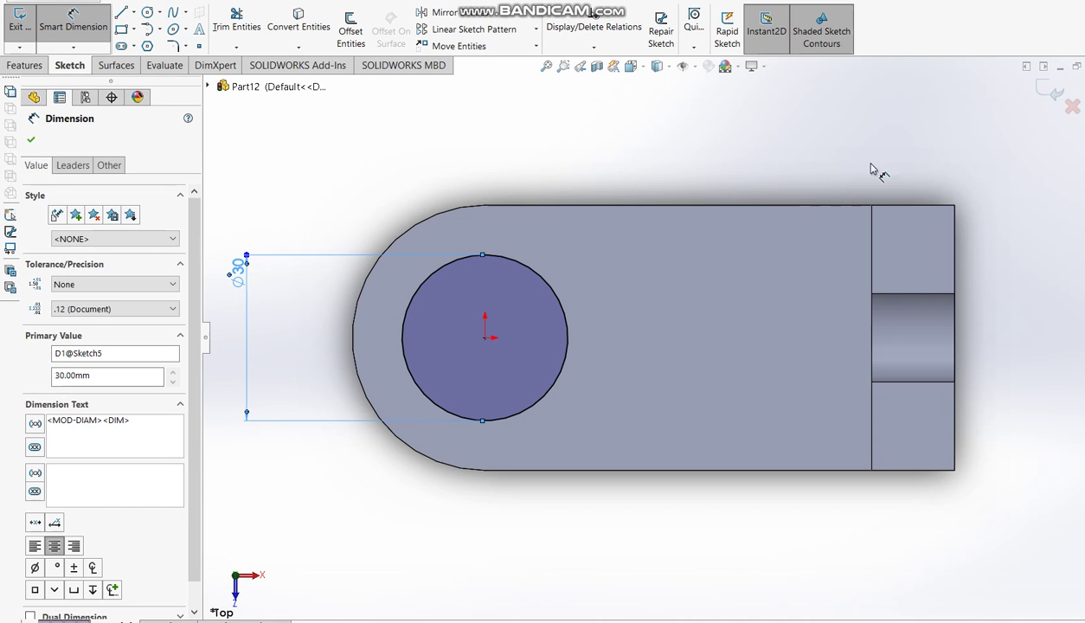
click(664, 263)
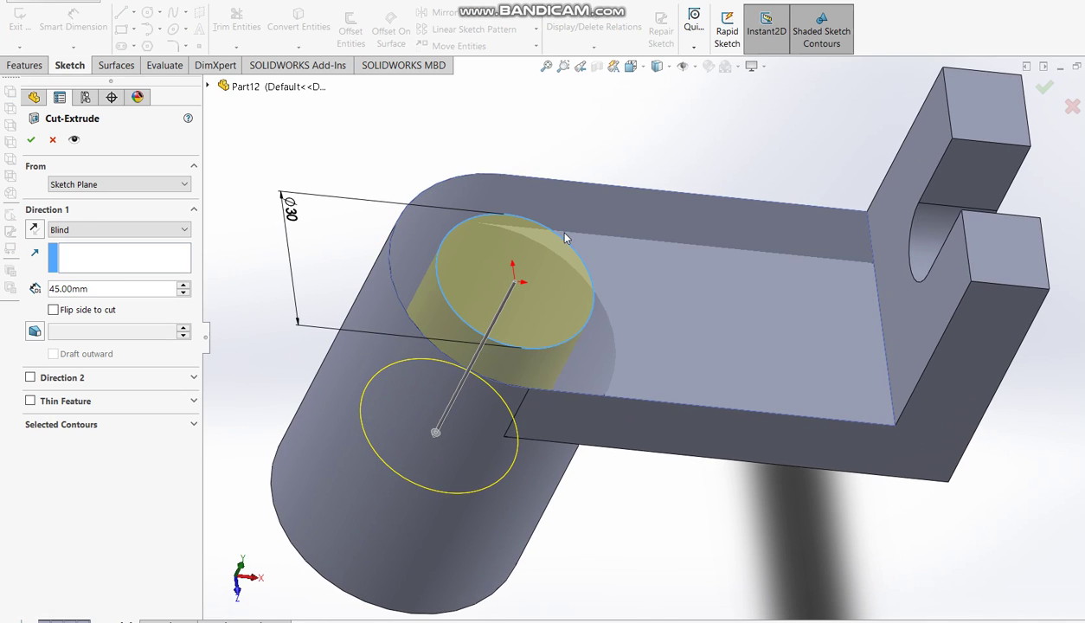
- Set the cut depth to 15 mm and confirm the counterbore
drag(111, 290, 4, 282)
text(15)
key(Return)
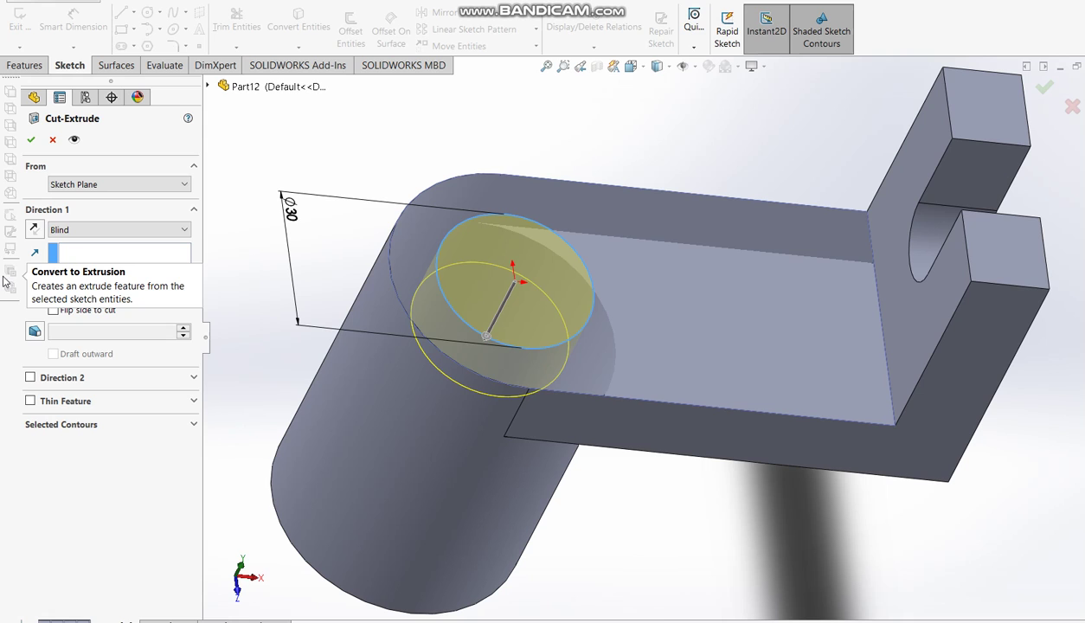
click(30, 139)
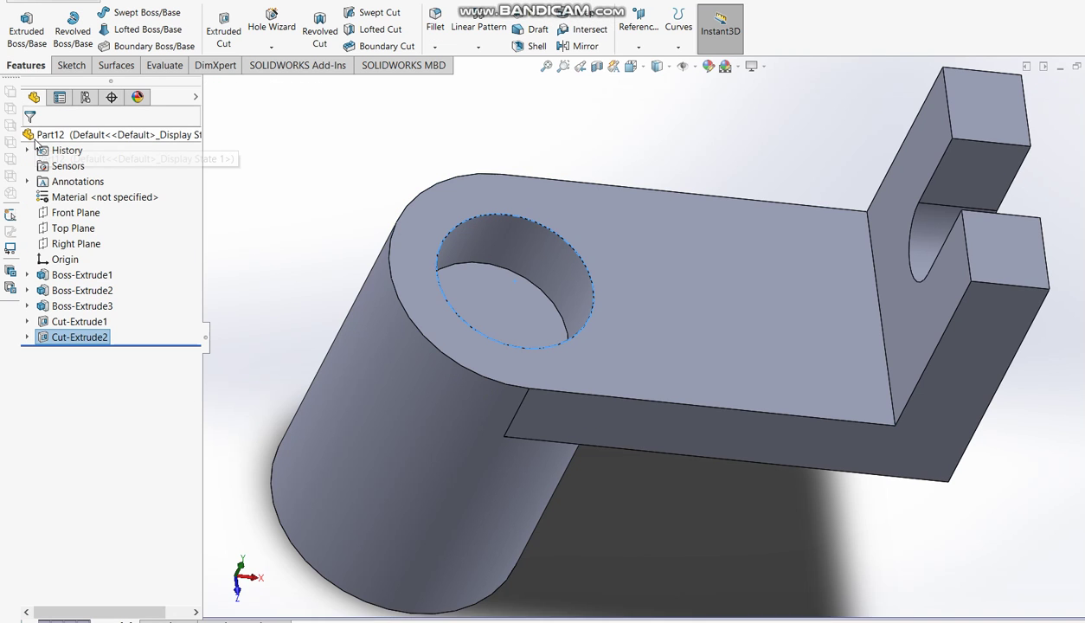
- Orbit to the underside and sketch a circle at the origin on the cylinder's bottom face
scroll(537, 350, up, 2)
middle_drag(536, 351, 744, 215)
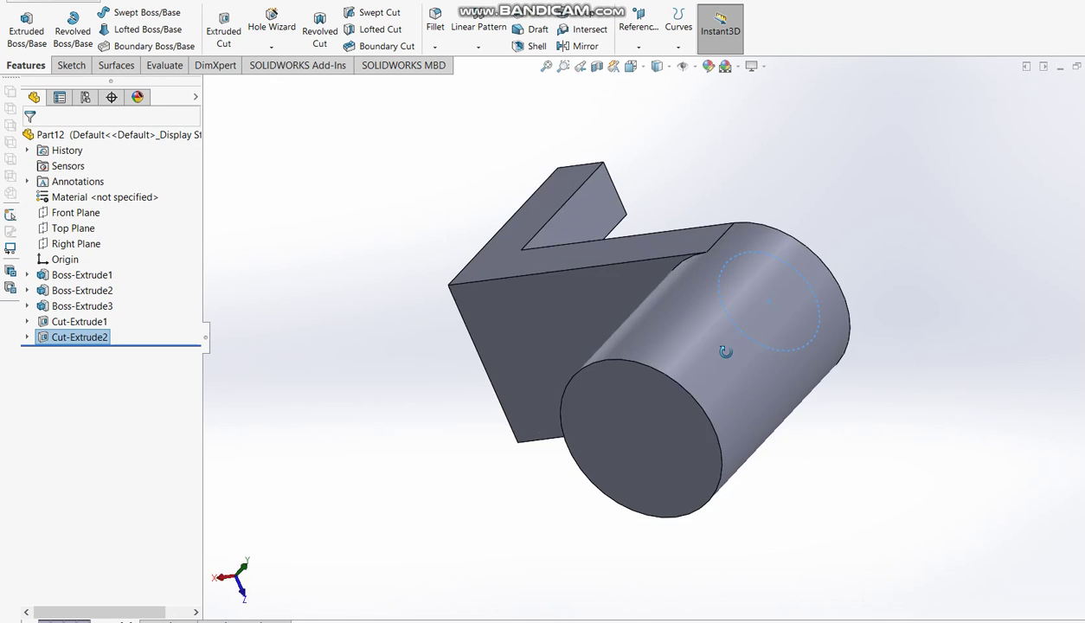
click(223, 31)
click(793, 363)
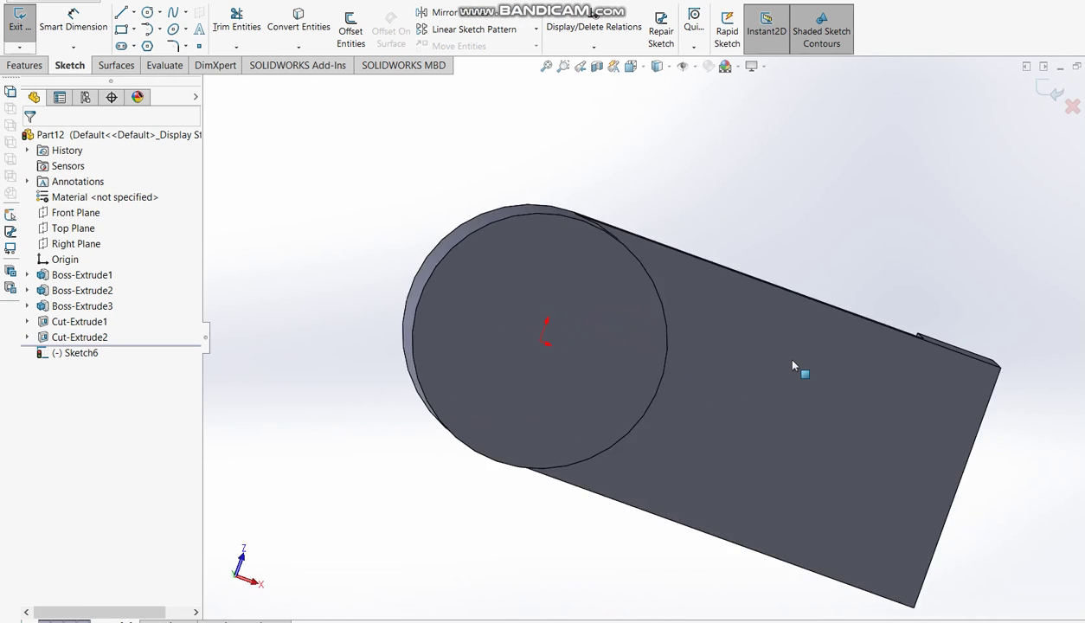
click(148, 12)
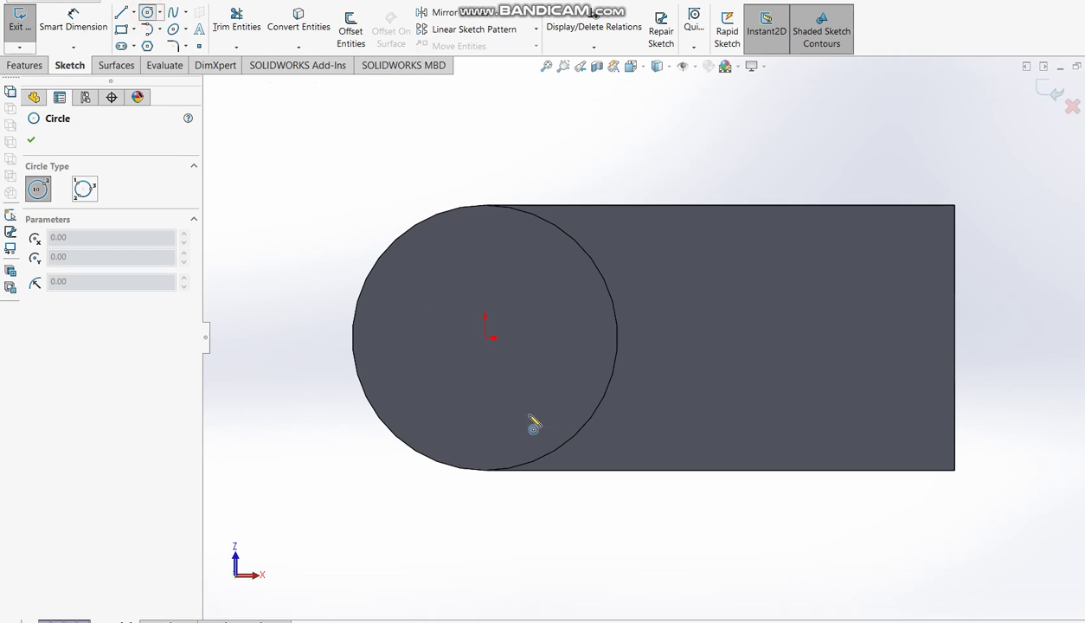
click(485, 337)
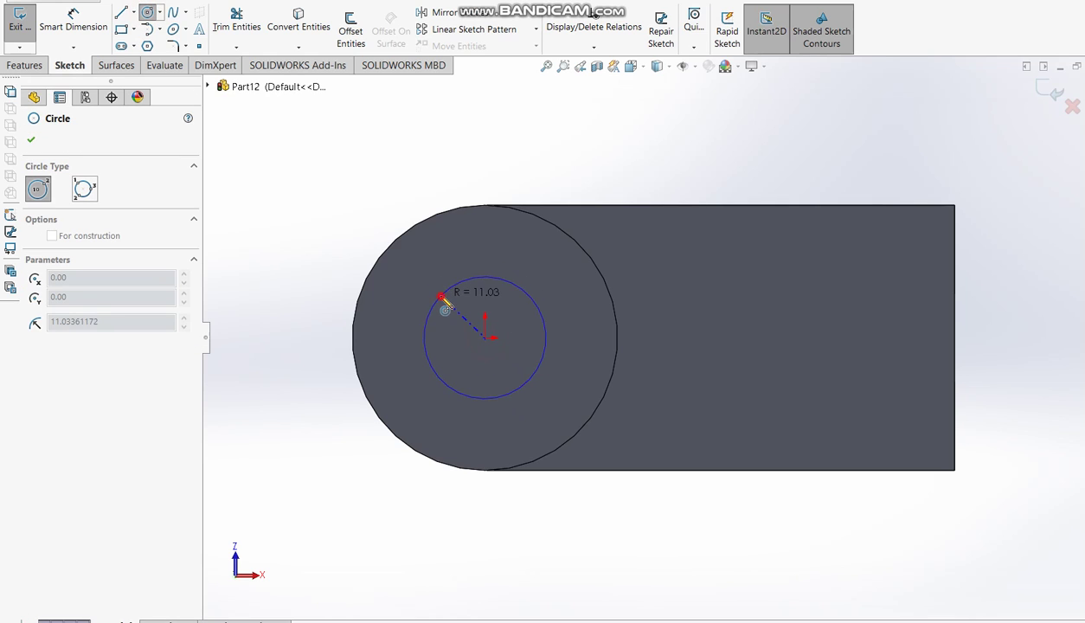
click(443, 295)
- Dimension the circle to Ø30, confirm the 15 mm deep cut, and bring up the drawing
click(57, 27)
click(546, 318)
click(603, 162)
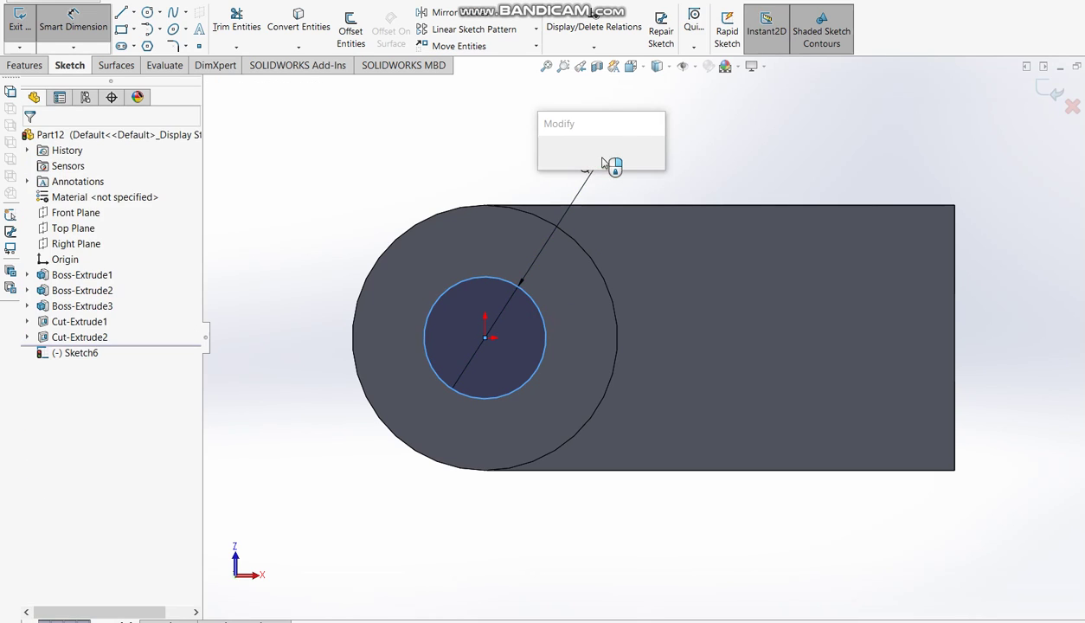
text(30)
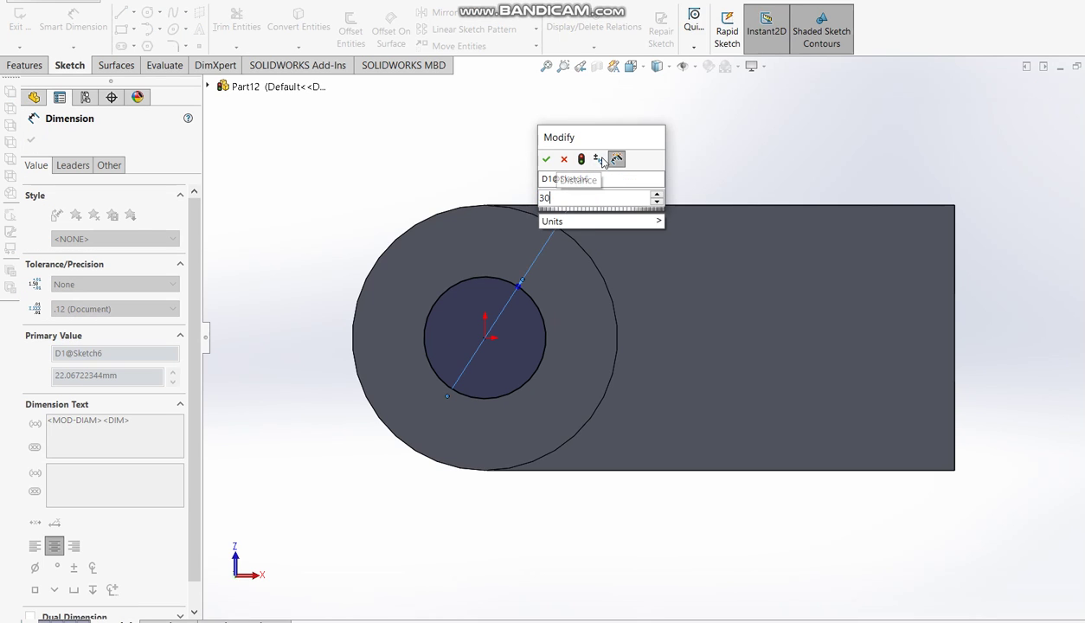
key(Return)
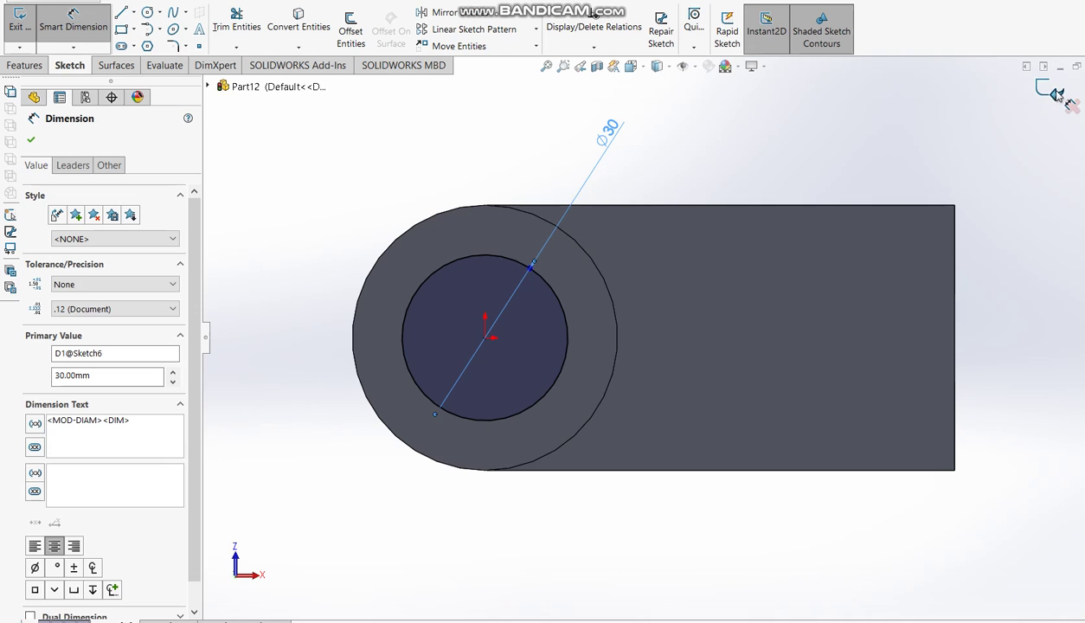
click(1057, 95)
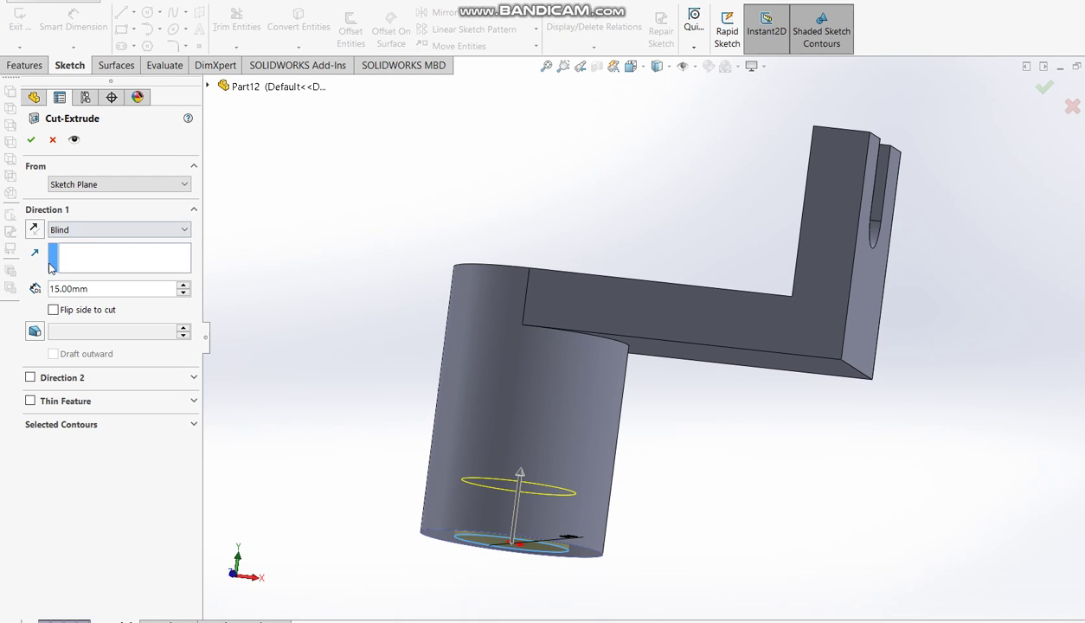
click(31, 139)
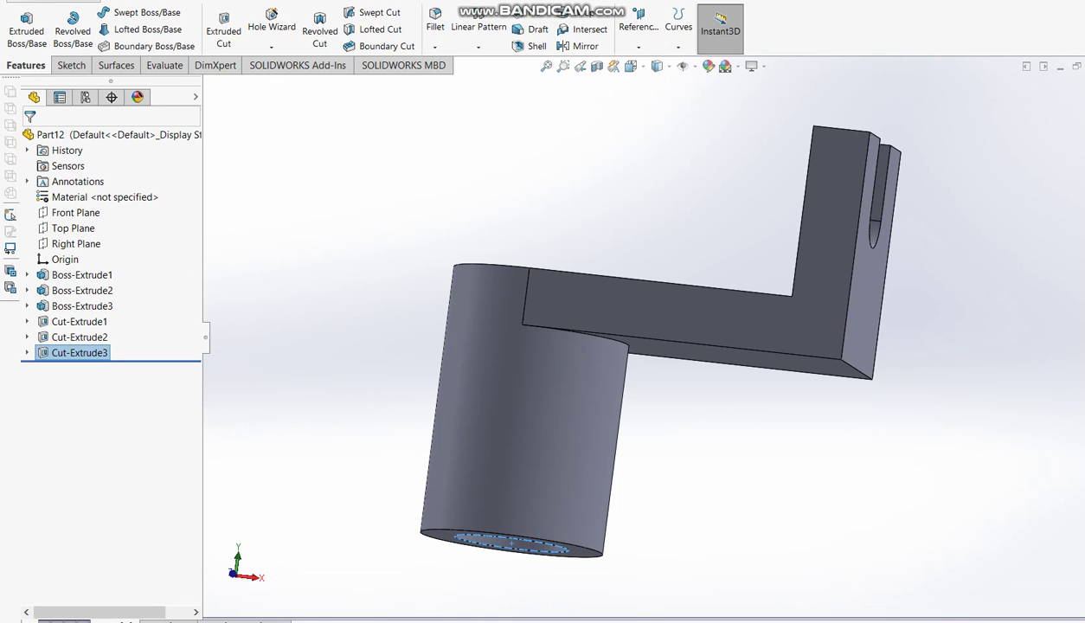
key(alt+Tab)
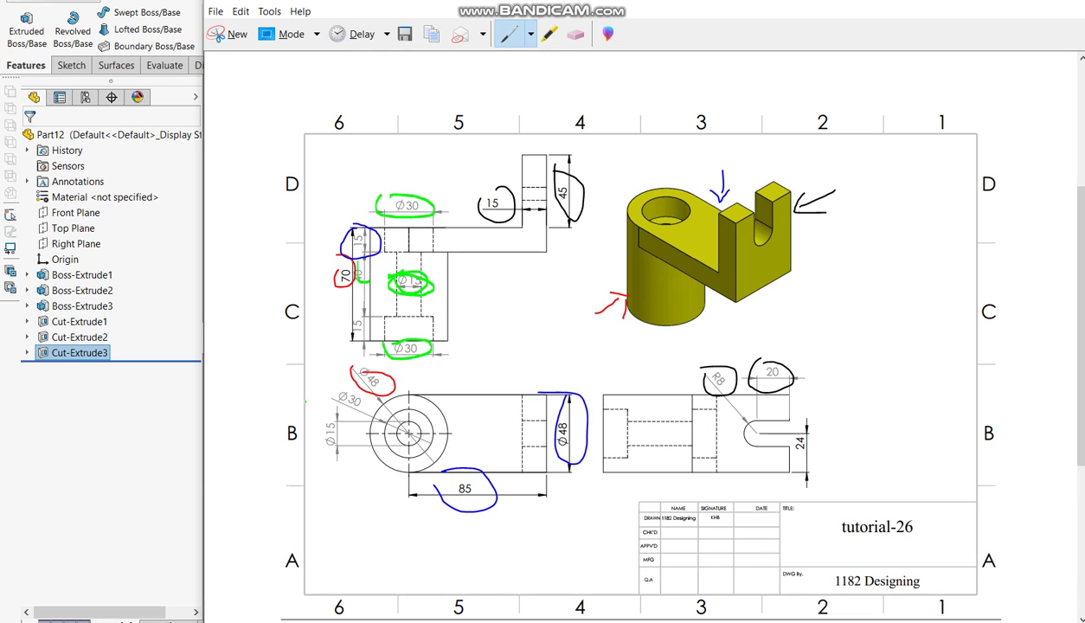
- Close the Snipping Tool drawing to return to the SOLIDWORKS part
click(105, 461)
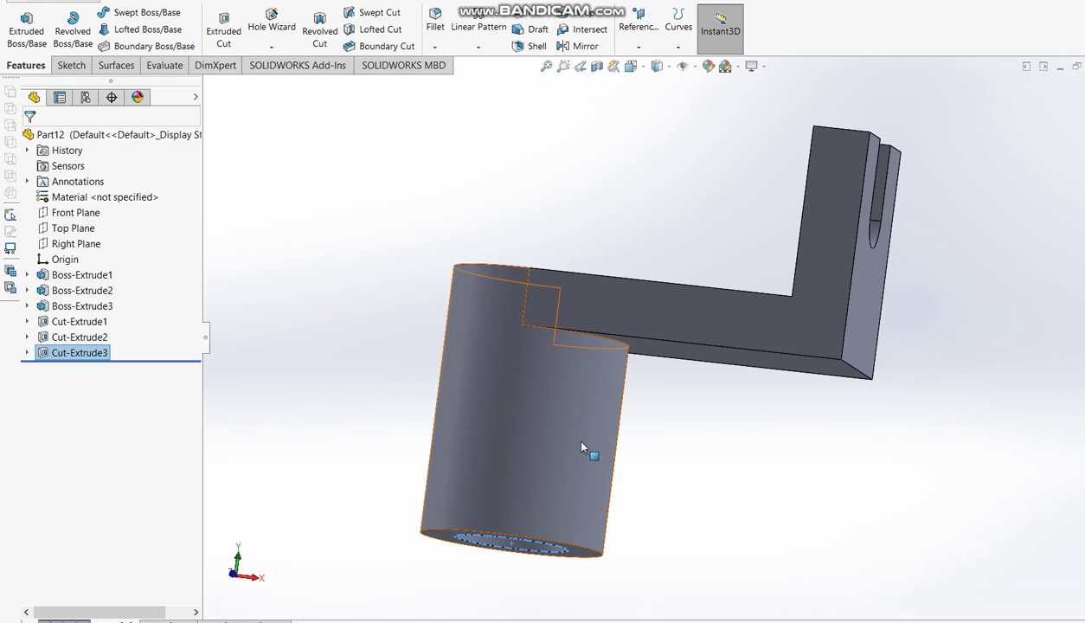
- Start a cut on the cylinder's bottom face and draw a small circle centred on the origin
middle_drag(575, 441, 813, 540)
click(818, 545)
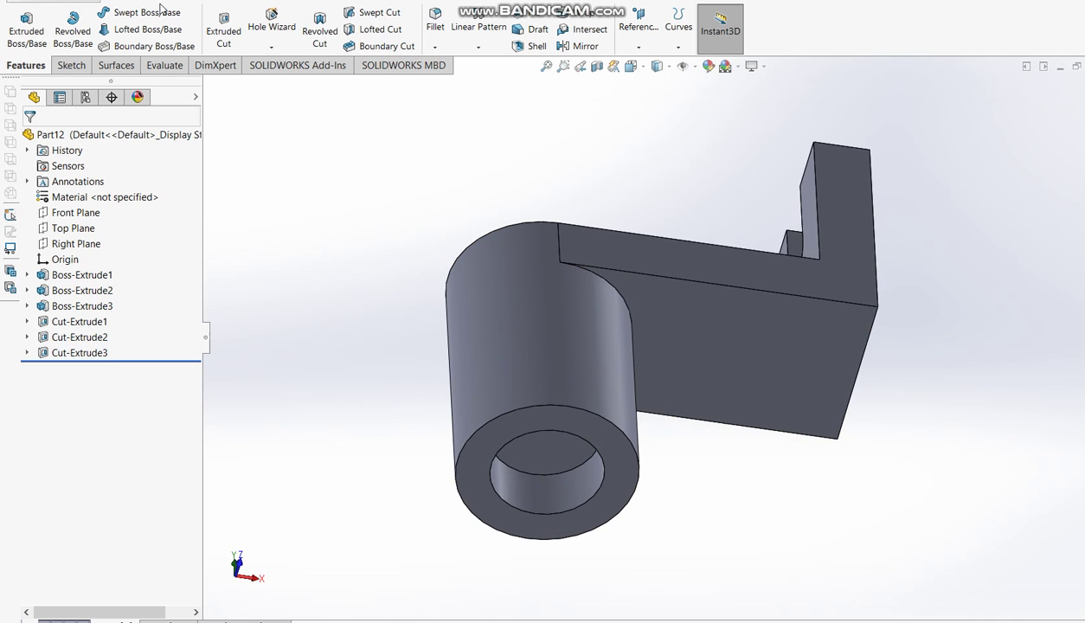
click(223, 22)
click(617, 518)
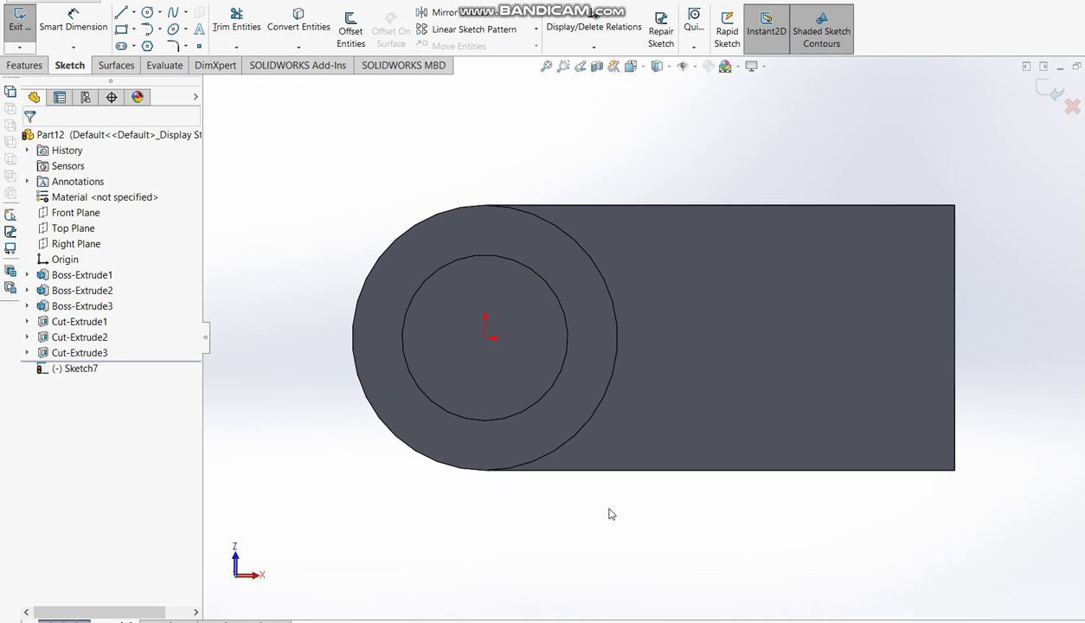
click(148, 13)
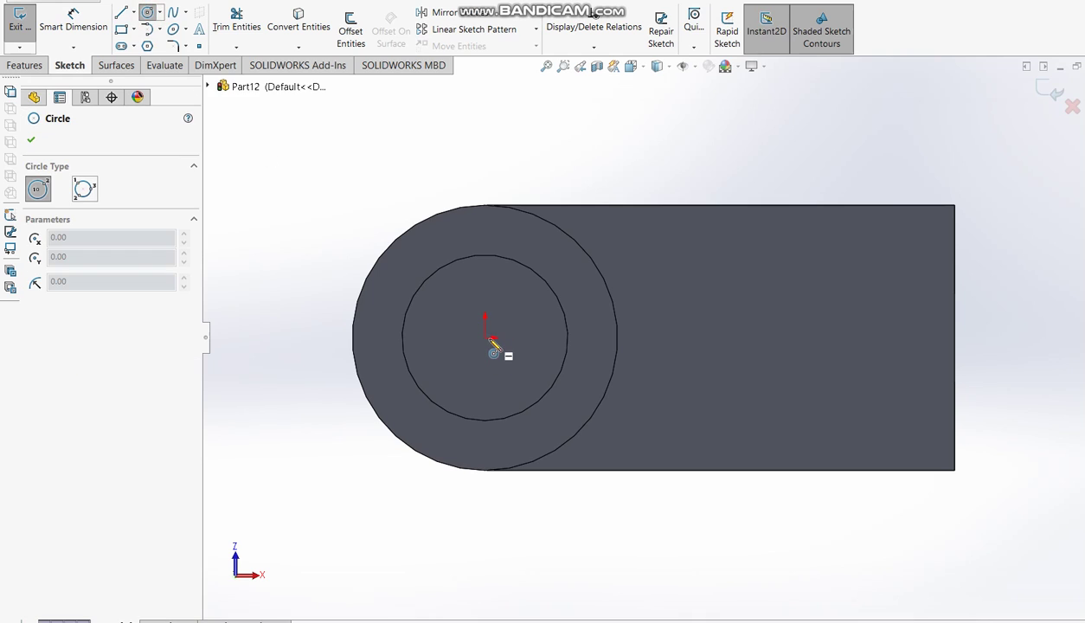
click(484, 338)
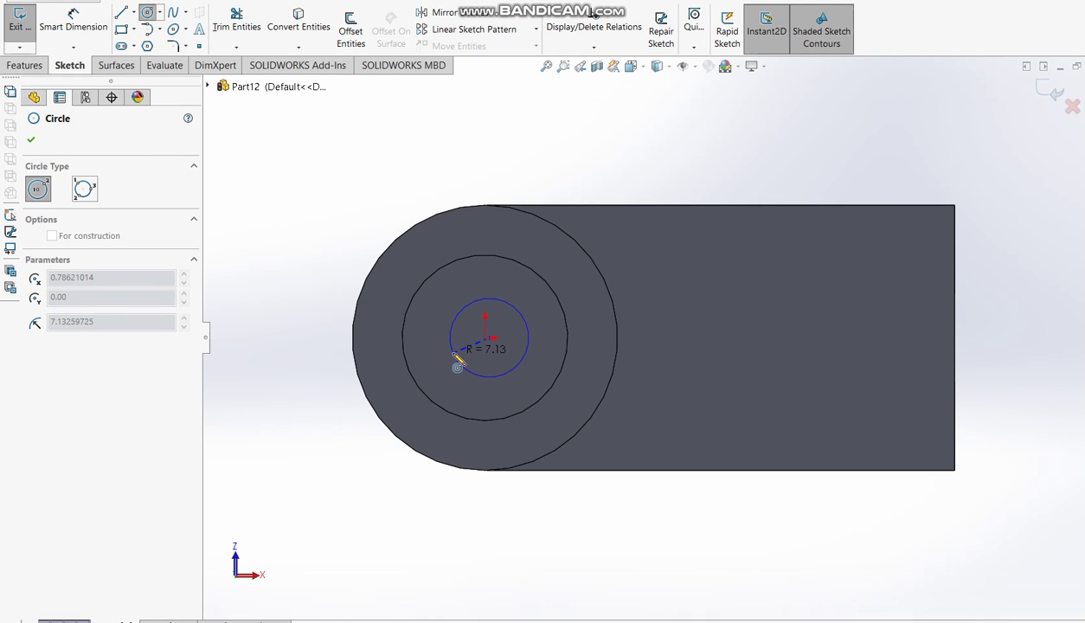
key(Escape)
click(148, 13)
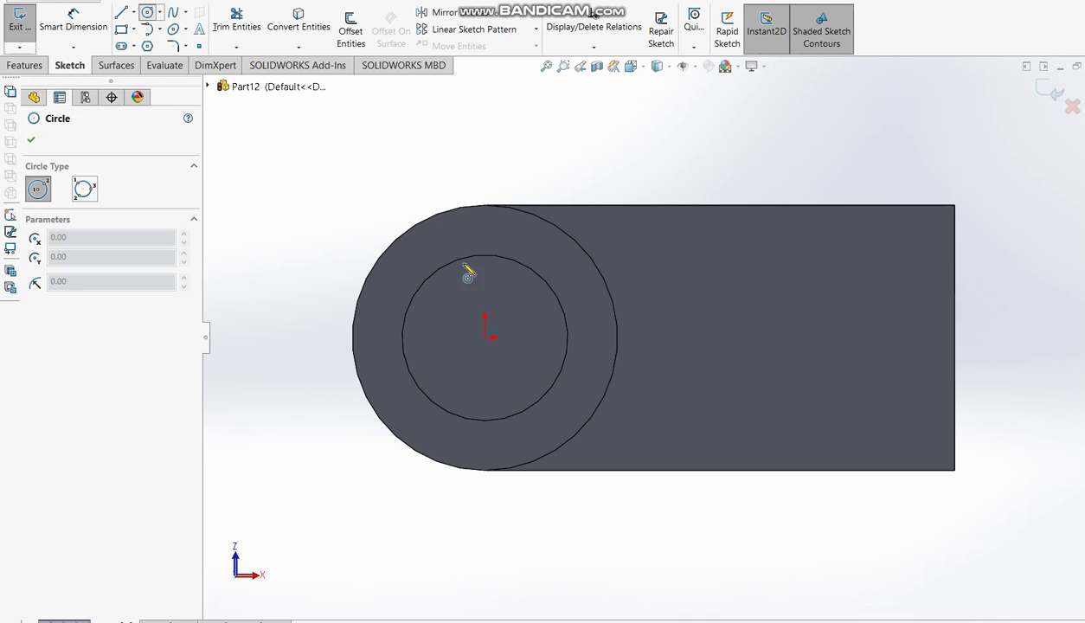
click(486, 339)
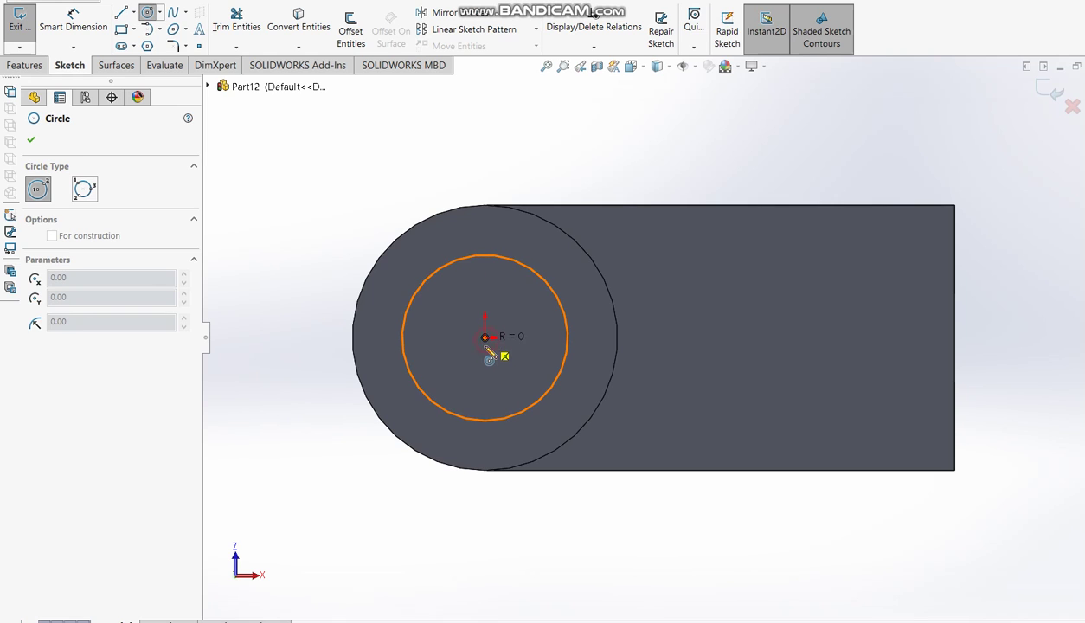
click(493, 359)
- Dimension the circle to Ø15 and launch the extruded cut past the low-memory warning
click(73, 22)
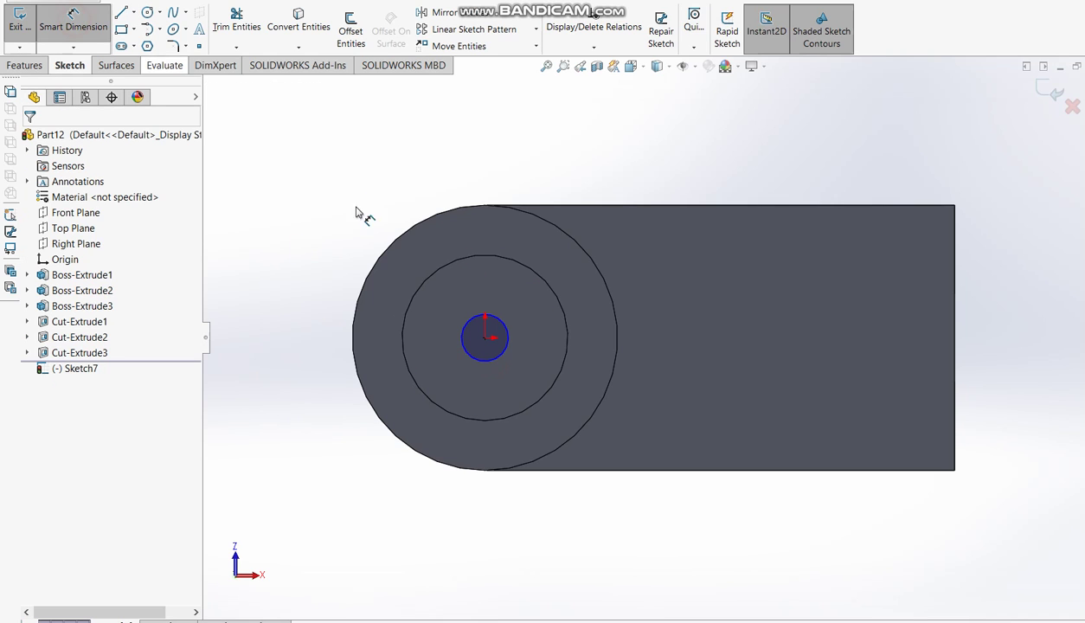
click(498, 318)
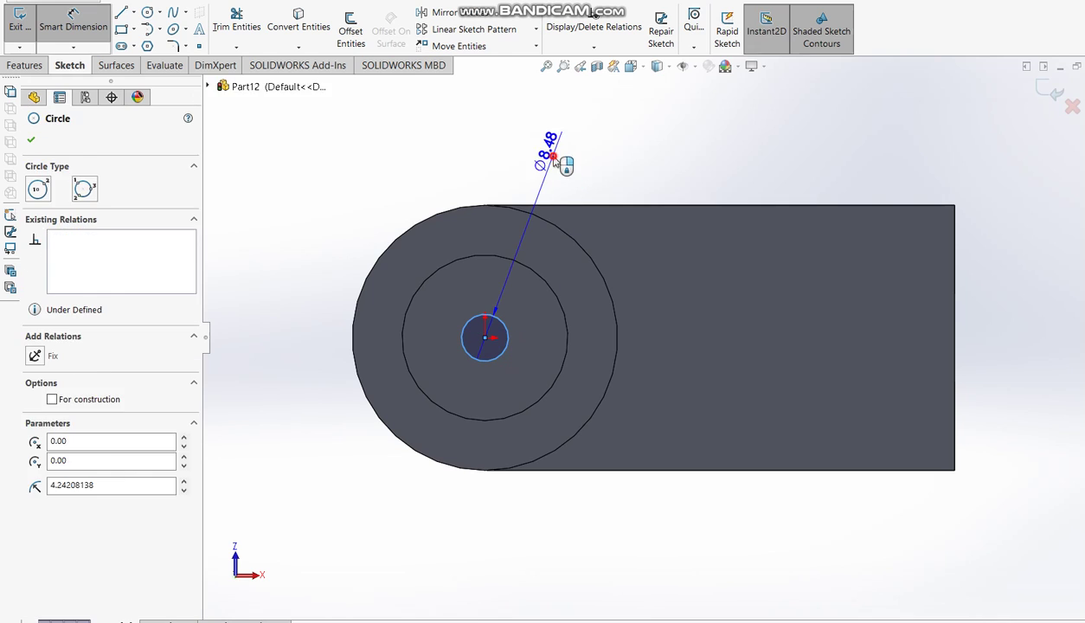
click(554, 157)
text(15)
key(Return)
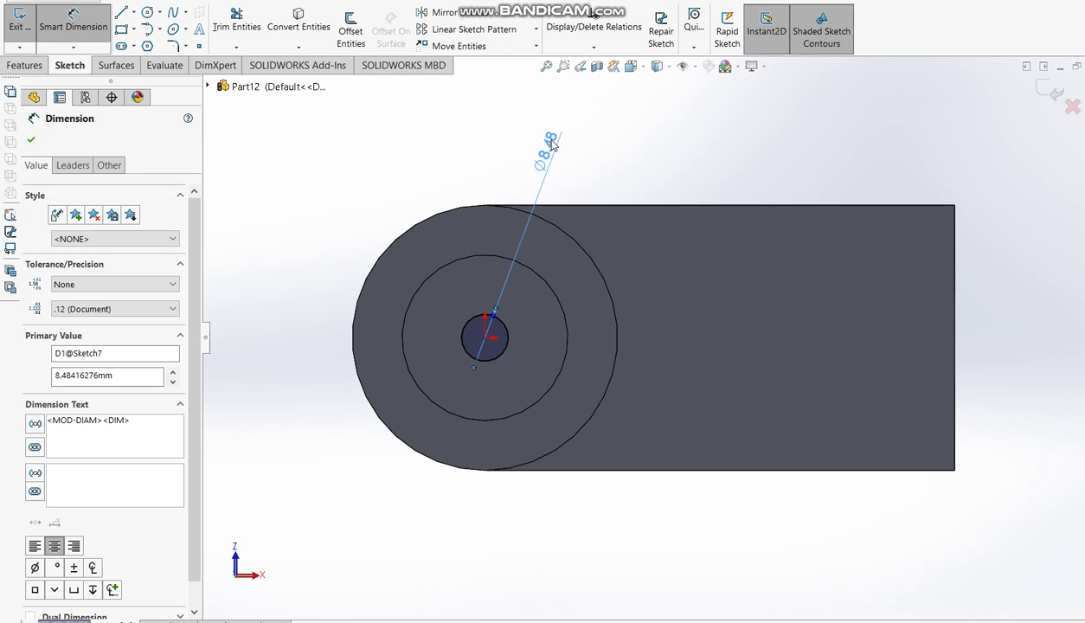
click(1047, 94)
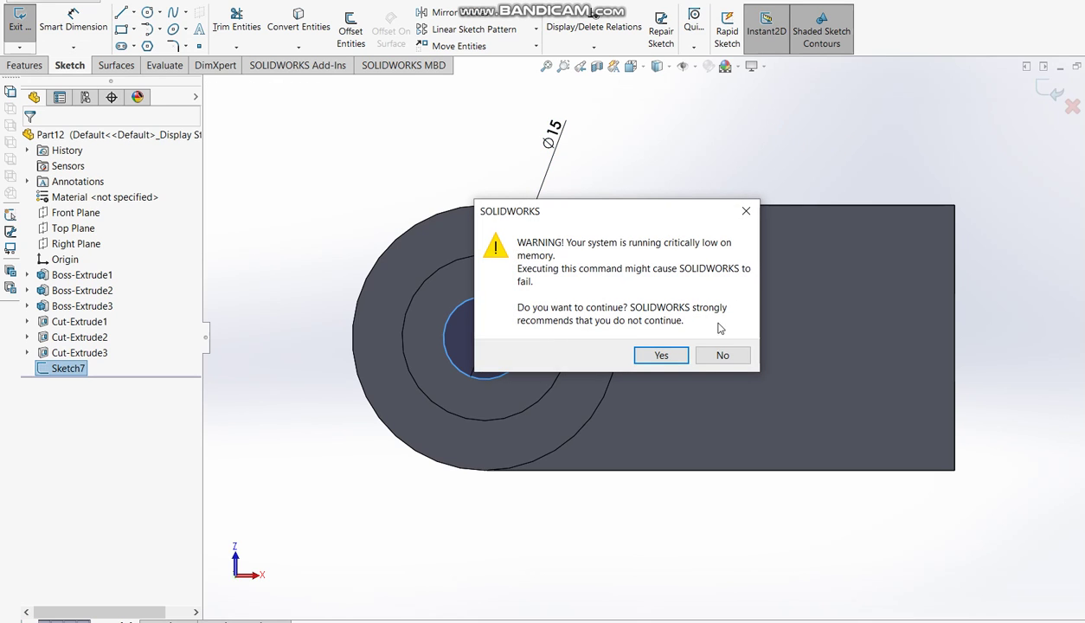
click(661, 355)
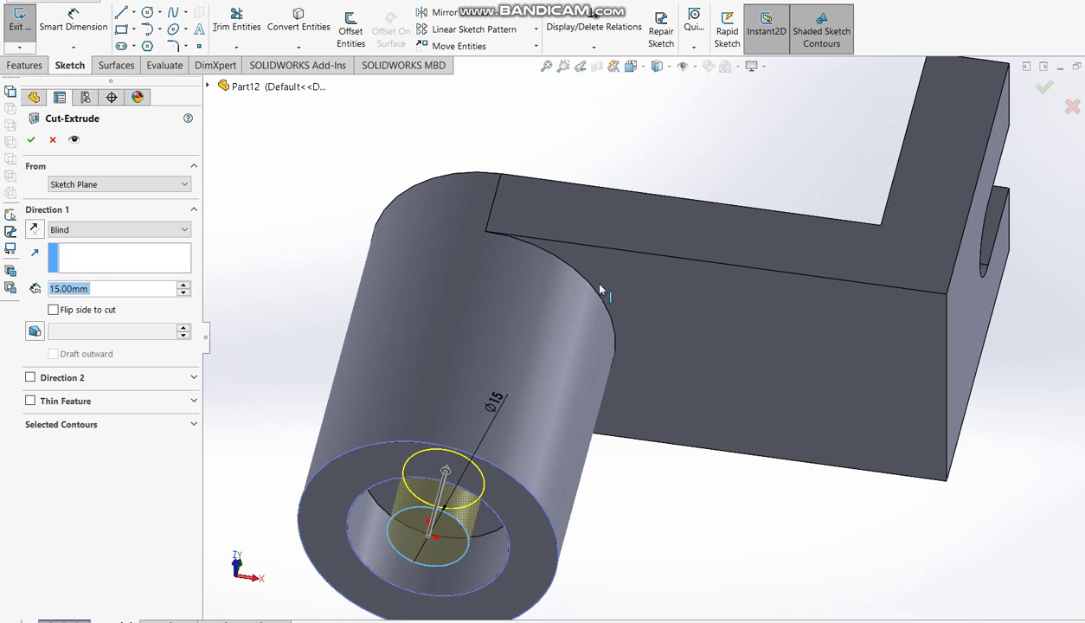
- End the cut Up To Surface at the cylinder's top face, confirm, and inspect the hole
middle_drag(587, 261, 312, 260)
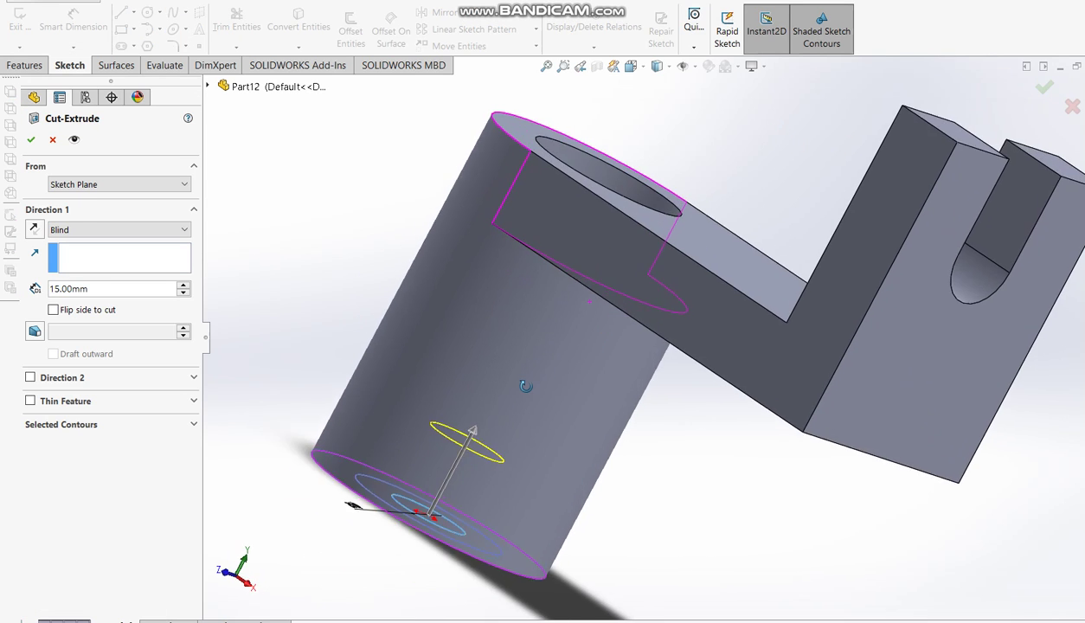
click(130, 230)
click(103, 299)
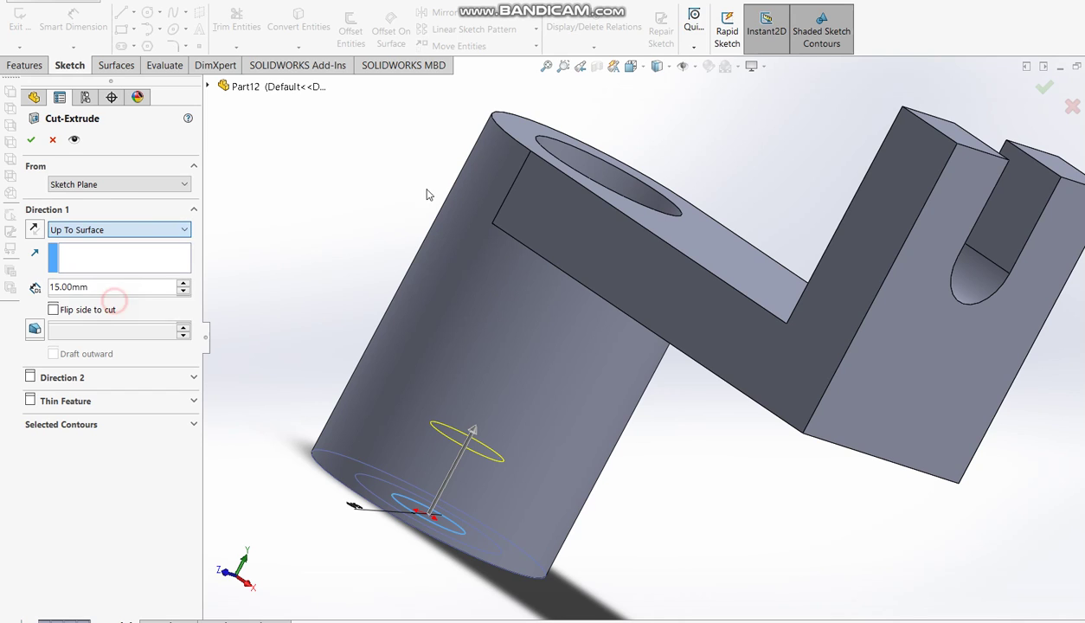
click(524, 122)
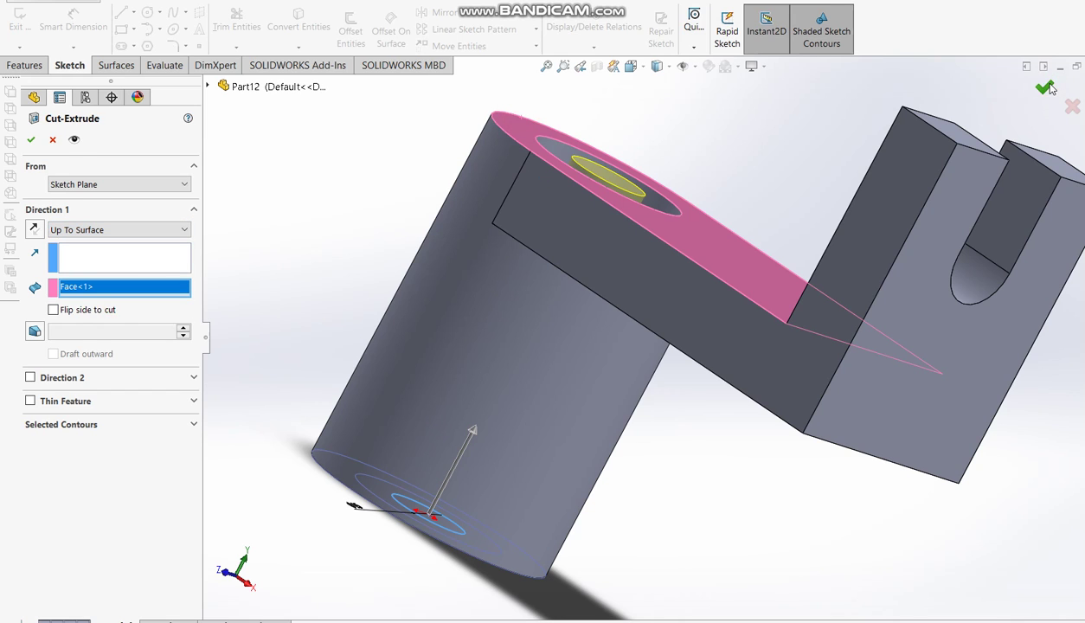
click(1046, 88)
scroll(691, 394, up, 2)
mouse_move(681, 380)
middle_down()
mouse_move(485, 367)
mouse_move(441, 134)
mouse_move(371, 209)
mouse_move(359, 305)
middle_up()
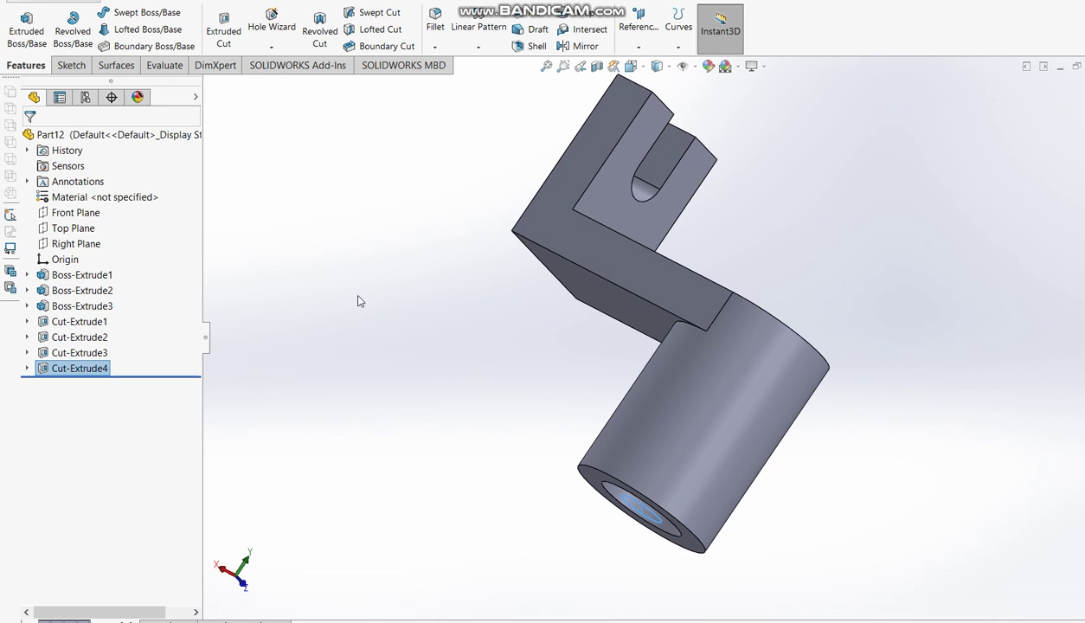
click(358, 305)
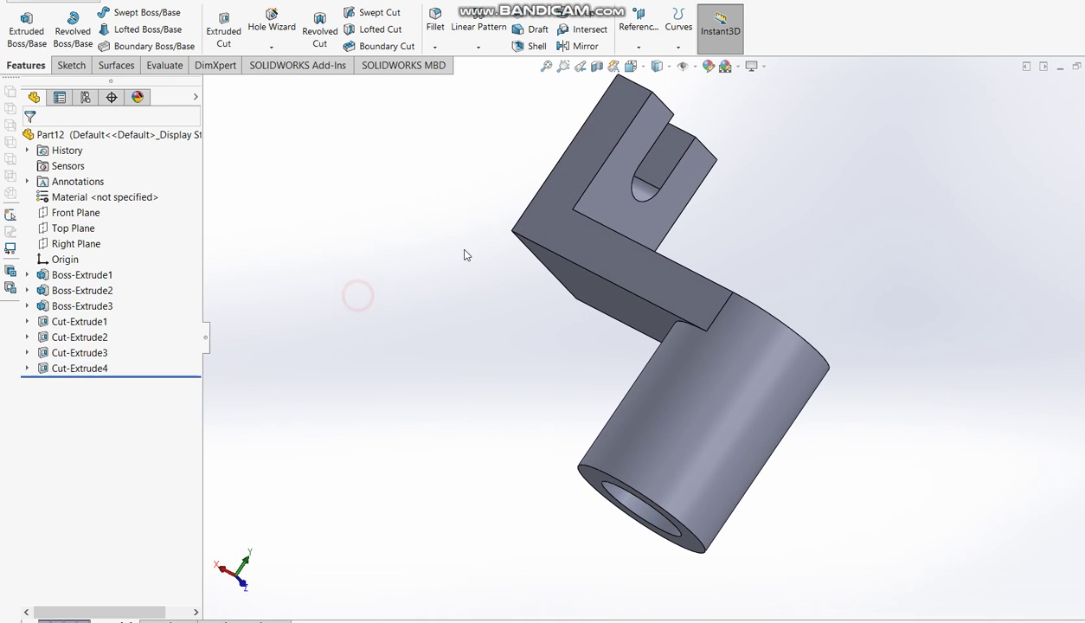
- Section the part along the Front Plane, view it from the front, then turn the section off
click(79, 246)
click(79, 213)
middle_drag(588, 247, 484, 252)
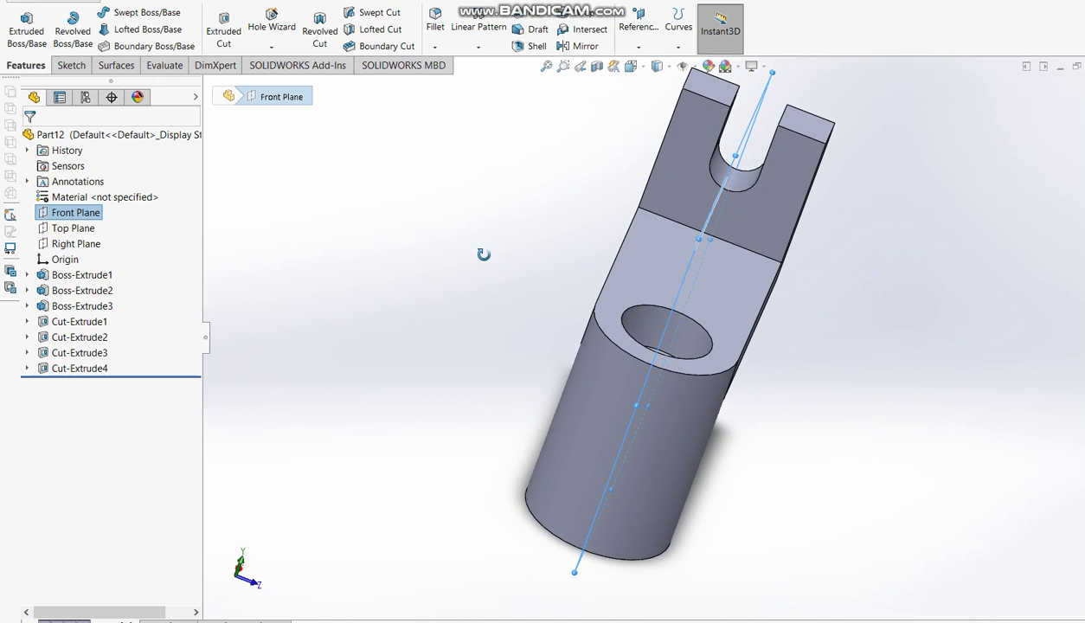
click(581, 68)
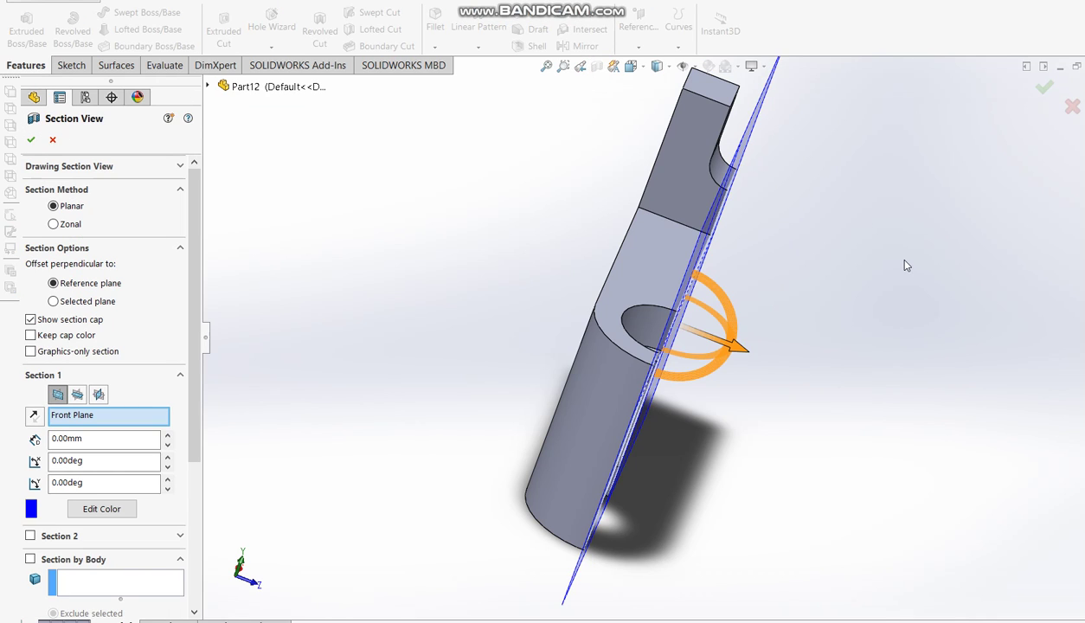
key(ctrl+1)
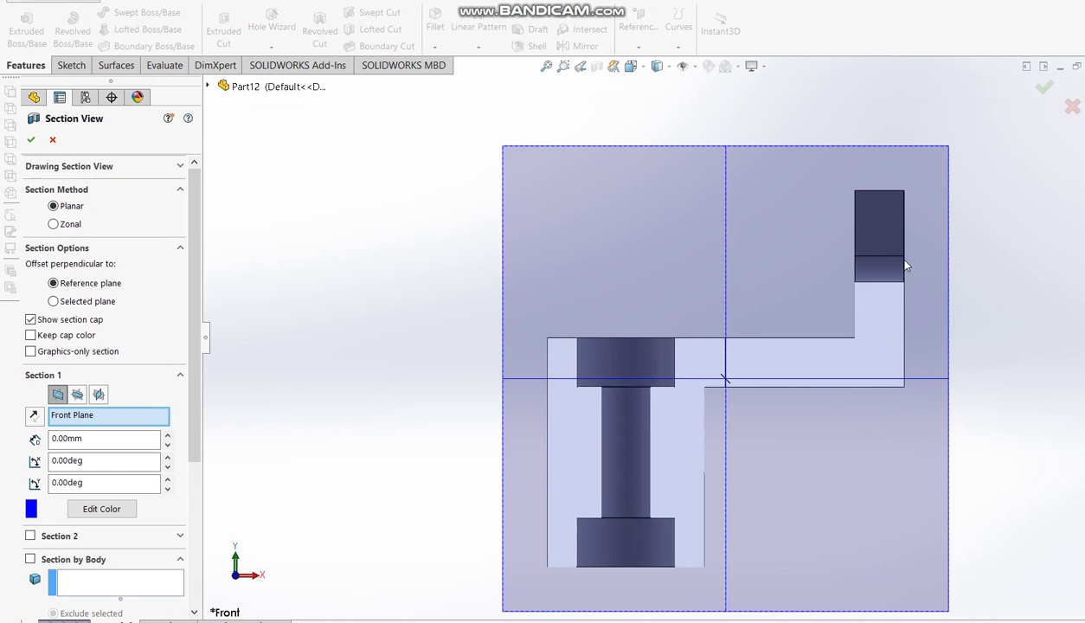
click(1043, 89)
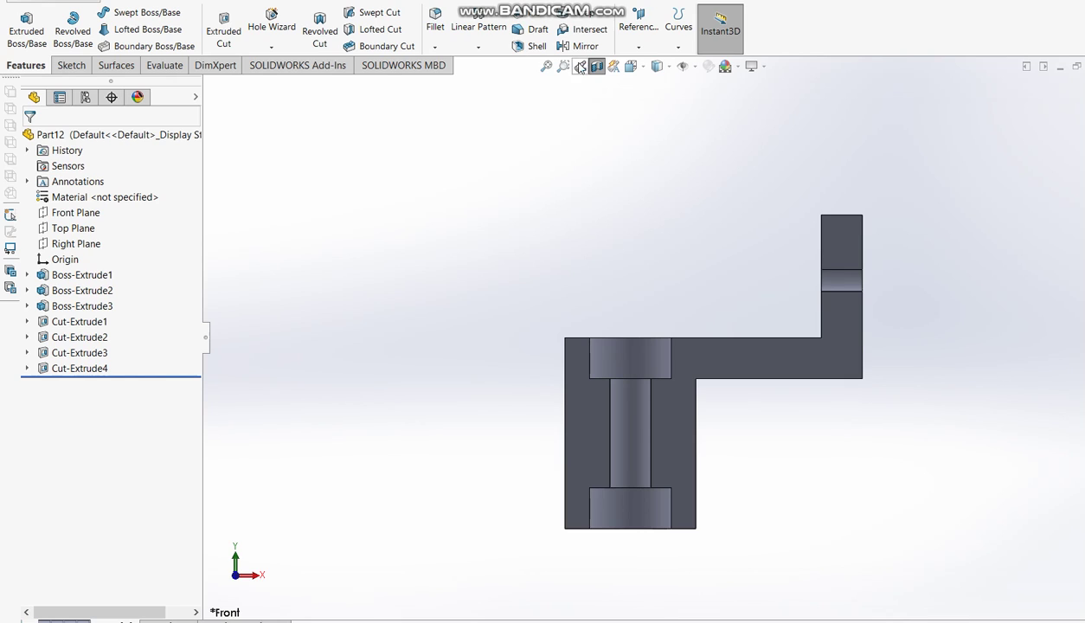
click(596, 66)
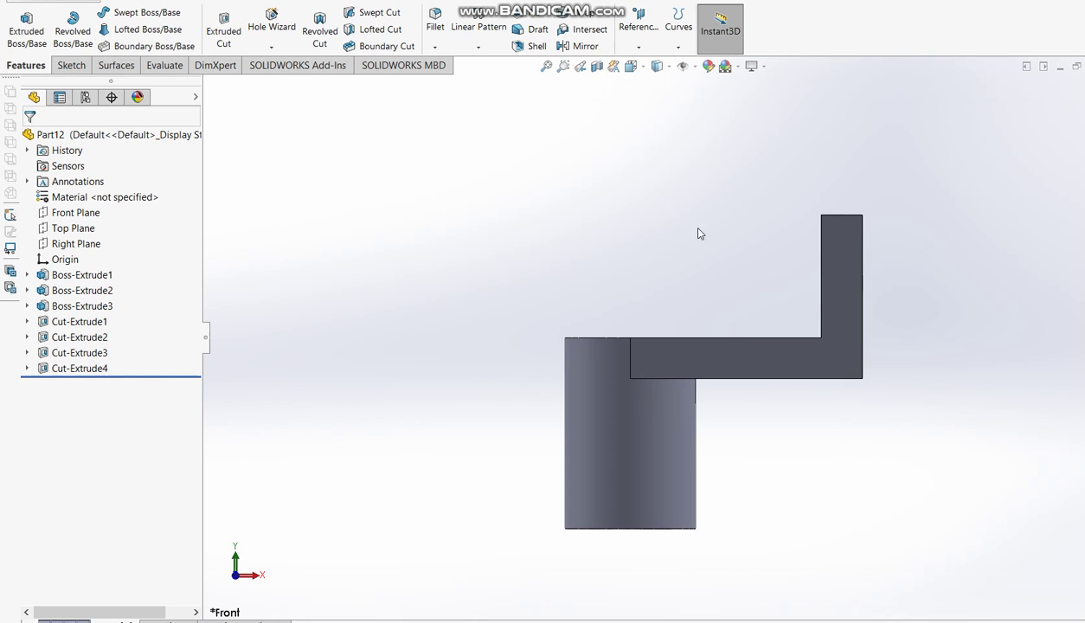
- Apply the yellow appearance to the whole part and orbit to an angled 3D view
click(712, 76)
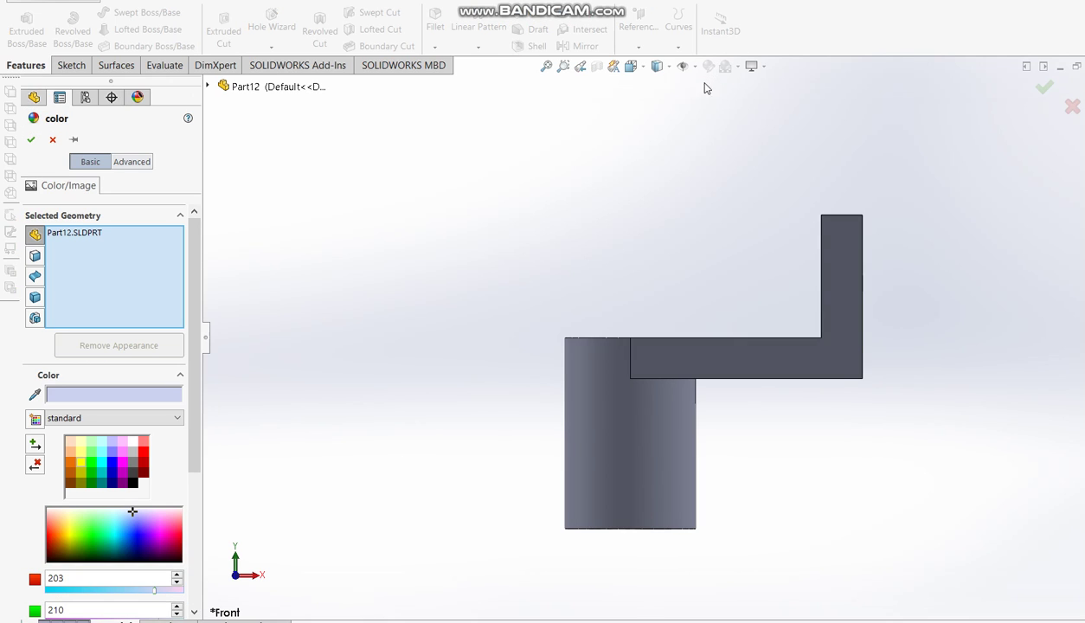
click(84, 464)
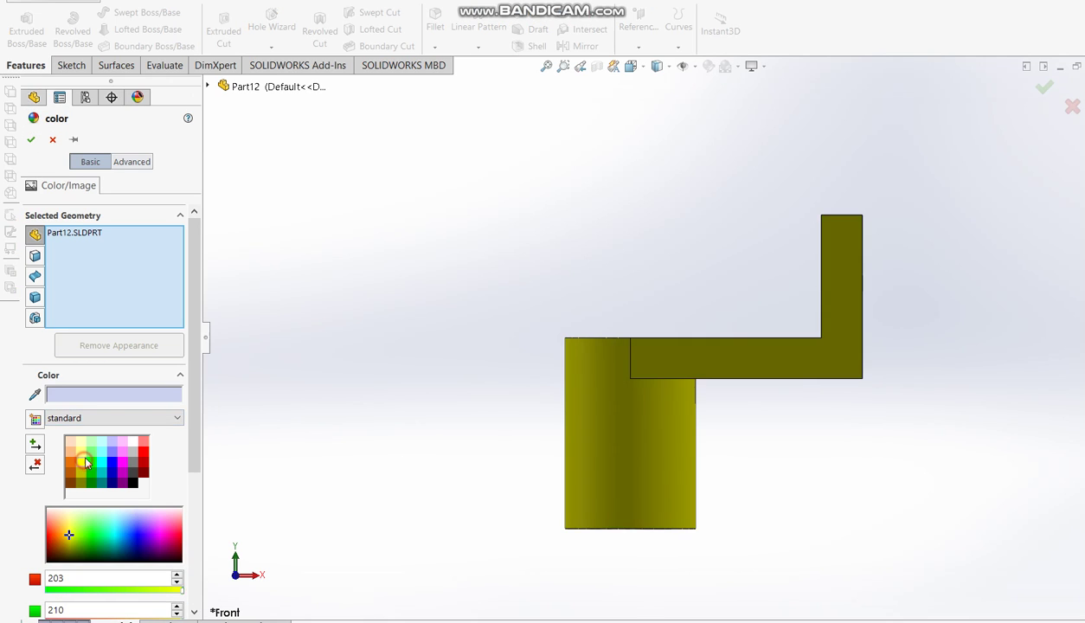
middle_drag(887, 219, 728, 180)
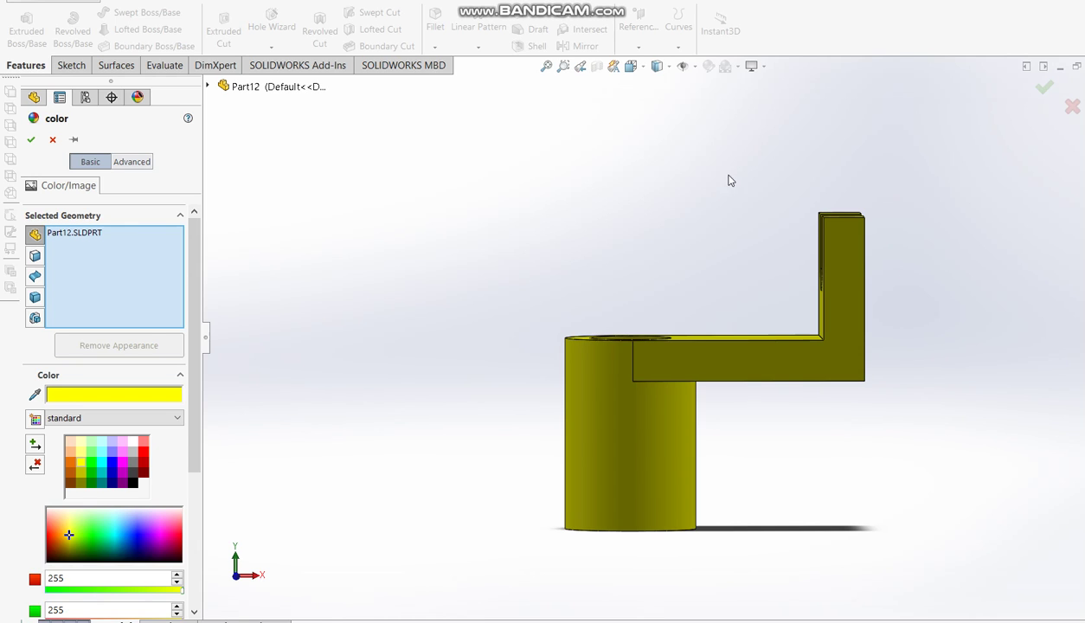
click(1045, 89)
mouse_move(731, 271)
middle_down()
mouse_move(765, 443)
mouse_move(727, 378)
mouse_move(800, 368)
mouse_move(727, 381)
mouse_move(680, 338)
mouse_move(758, 329)
mouse_move(587, 310)
middle_up()
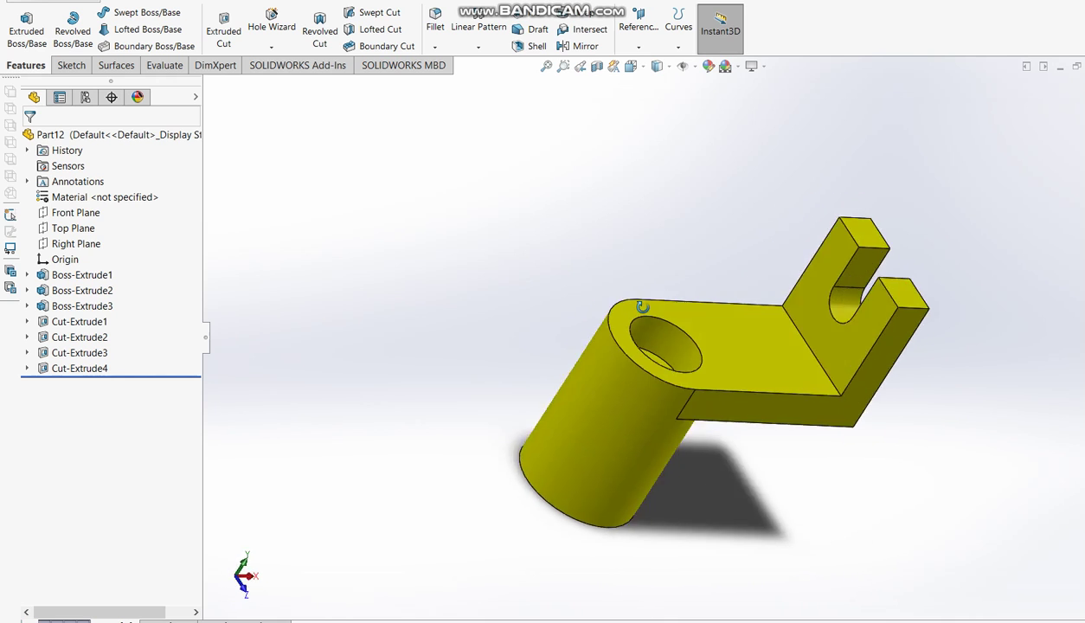